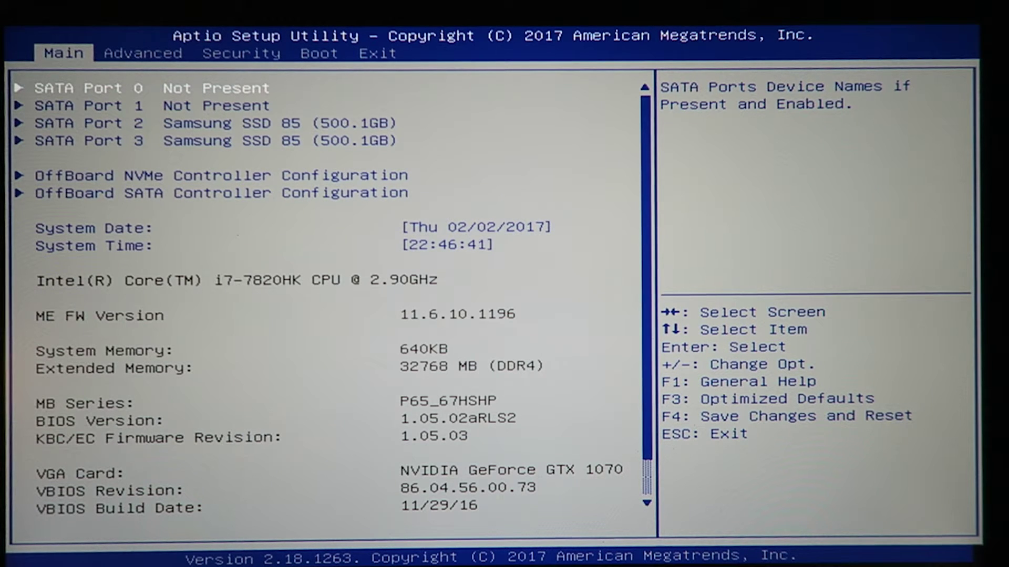
Switch from the Main tab to the Advanced page listing the OverClocking Performance Menu
{"action": "key", "text": "Right"}
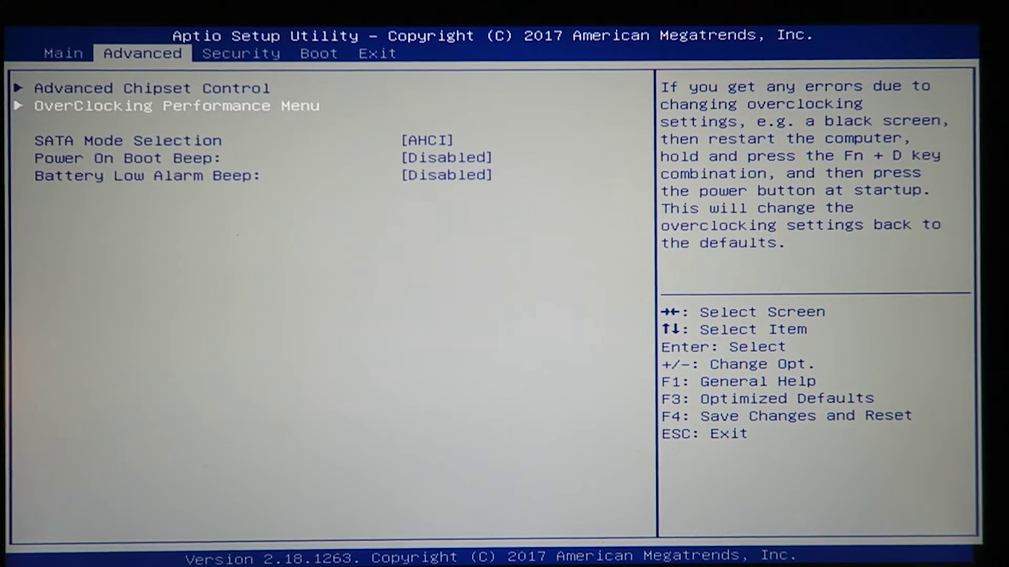
{"action": "key", "text": "Left"}
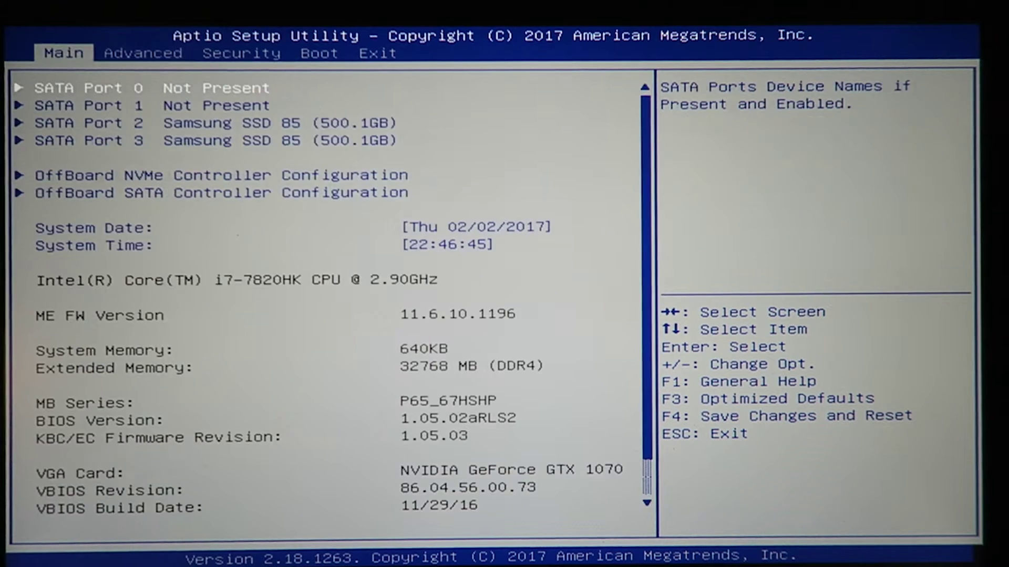
{"action": "key", "text": "Right"}
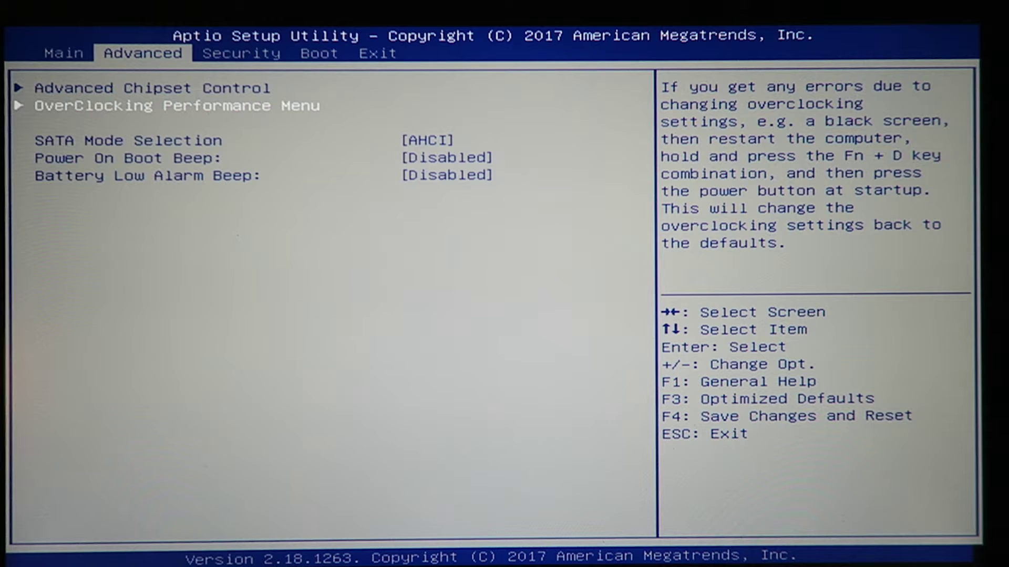
Enter the OverClocking Performance Menu and acknowledge the overclocking damage warning
{"action": "key", "text": "Up"}
{"action": "key", "text": "Down"}
{"action": "key", "text": "Return"}
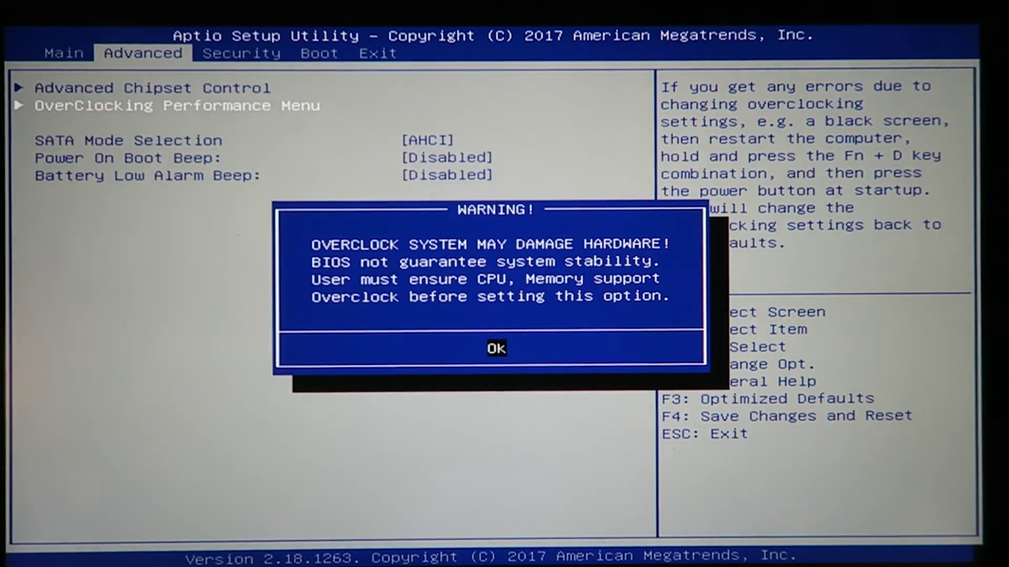
{"action": "key", "text": "Return"}
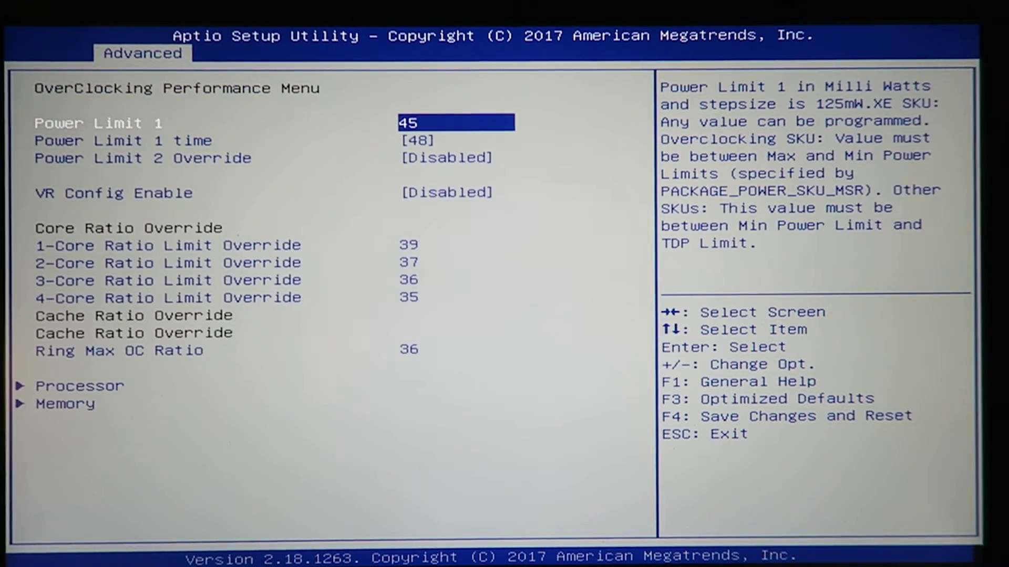
Set the 1-, 2-, 3- and 4-core ratio limit overrides to 44
{"action": "key", "text": "Down"}
{"action": "key", "text": "Down"}
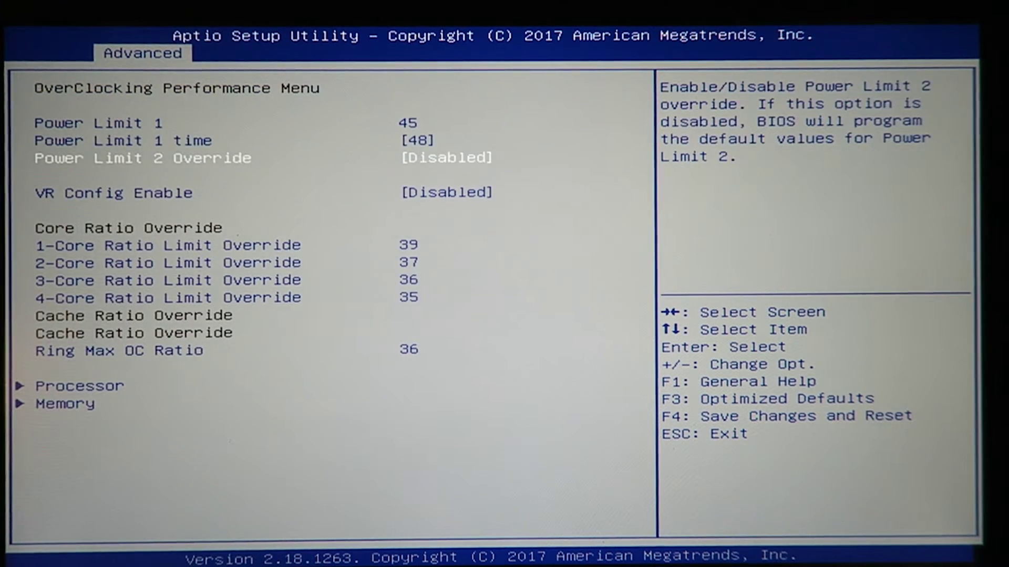
{"action": "key", "text": "Down"}
{"action": "key", "text": "Down"}
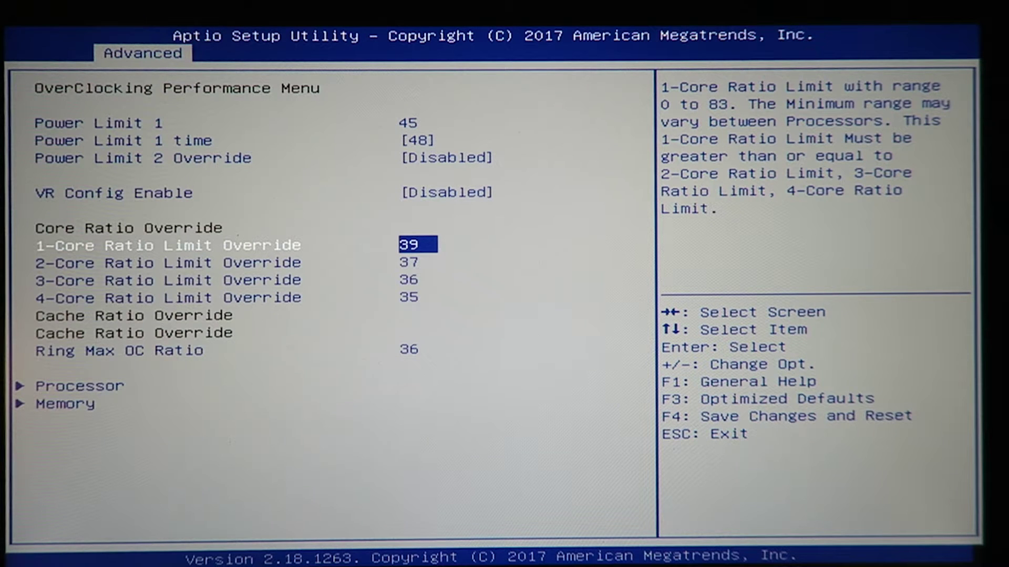
{"action": "key", "text": "Down"}
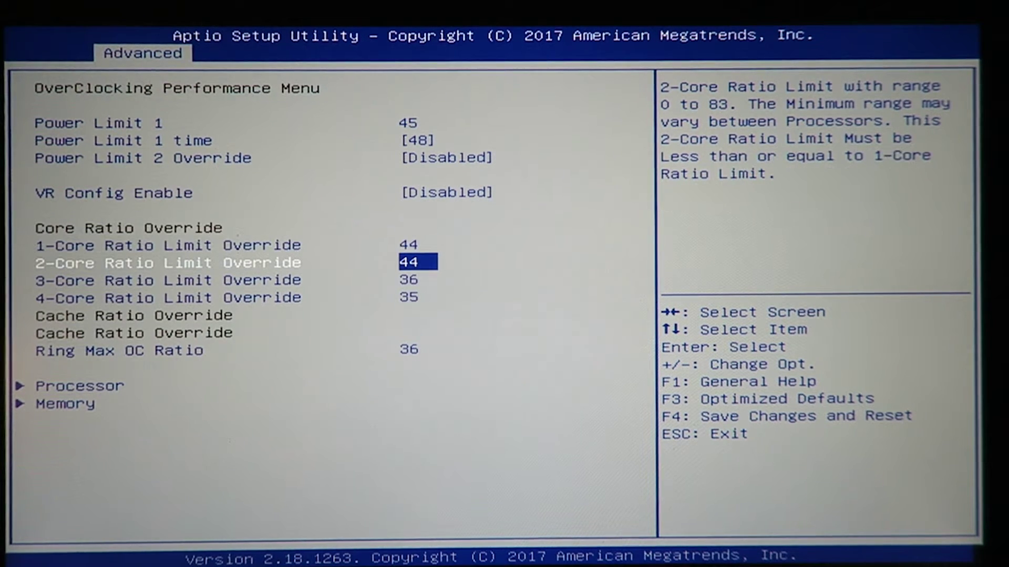
{"action": "key", "text": "Down"}
{"action": "key", "text": "Down"}
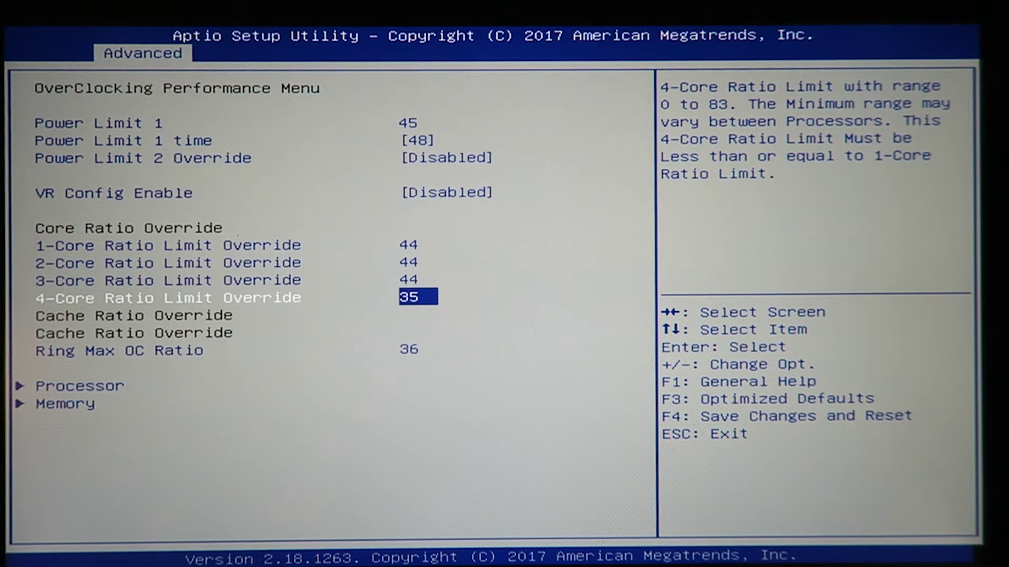
{"action": "type", "text": "44"}
Save the BIOS changes from the Exit tab and reset the computer
{"action": "key", "text": "Escape"}
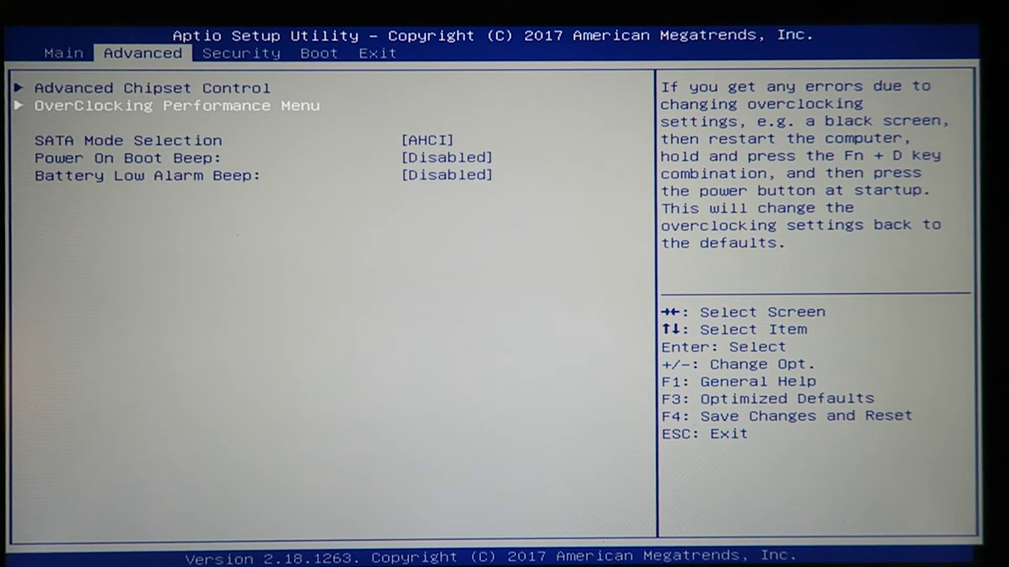
{"action": "key", "text": "Right"}
{"action": "key", "text": "Right"}
{"action": "key", "text": "Right"}
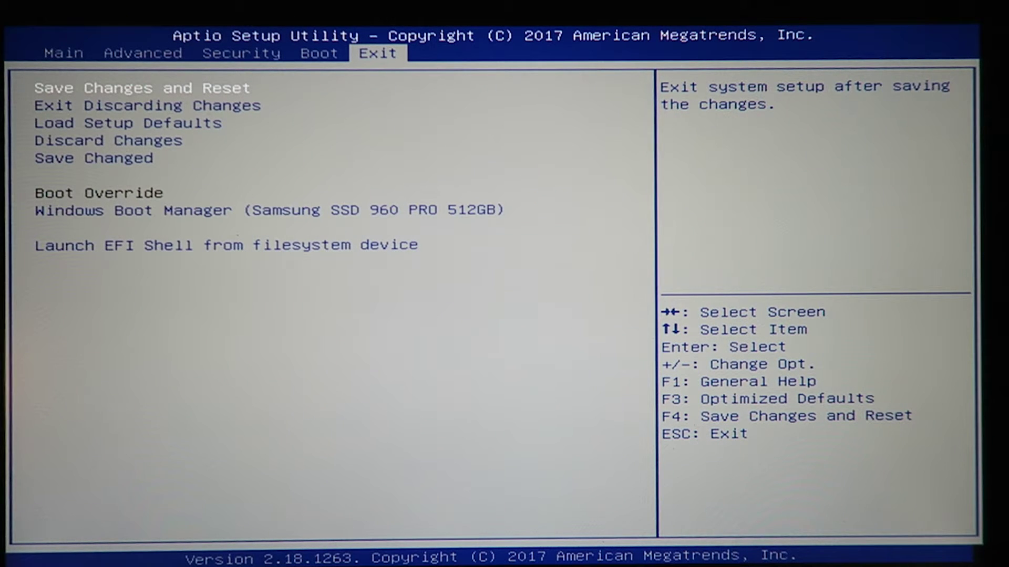
{"action": "key", "text": "Return"}
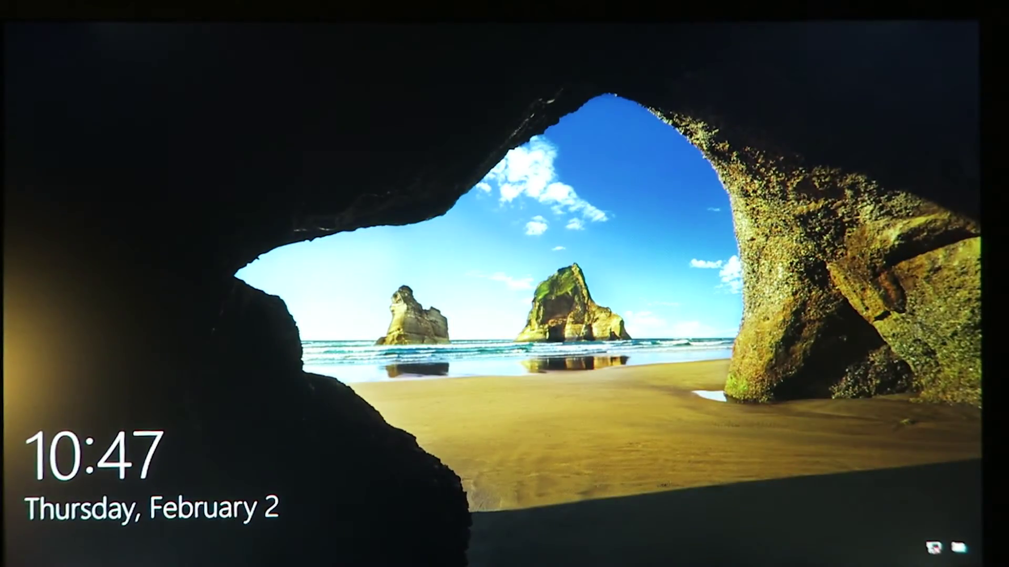
Dismiss the lock screen and sign in with the account password
{"action": "key", "text": "Return"}
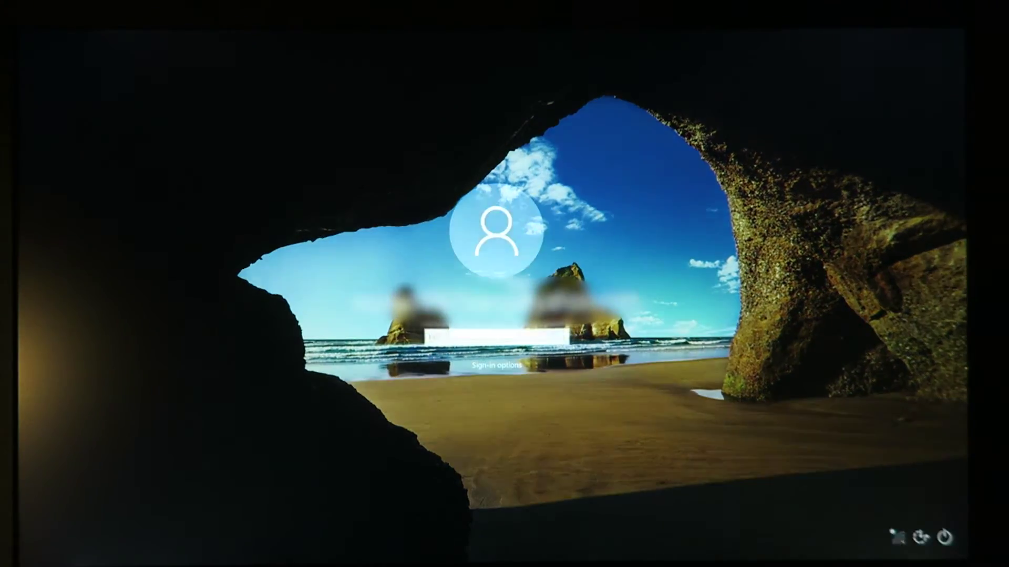
{"action": "type", "text": "*"}
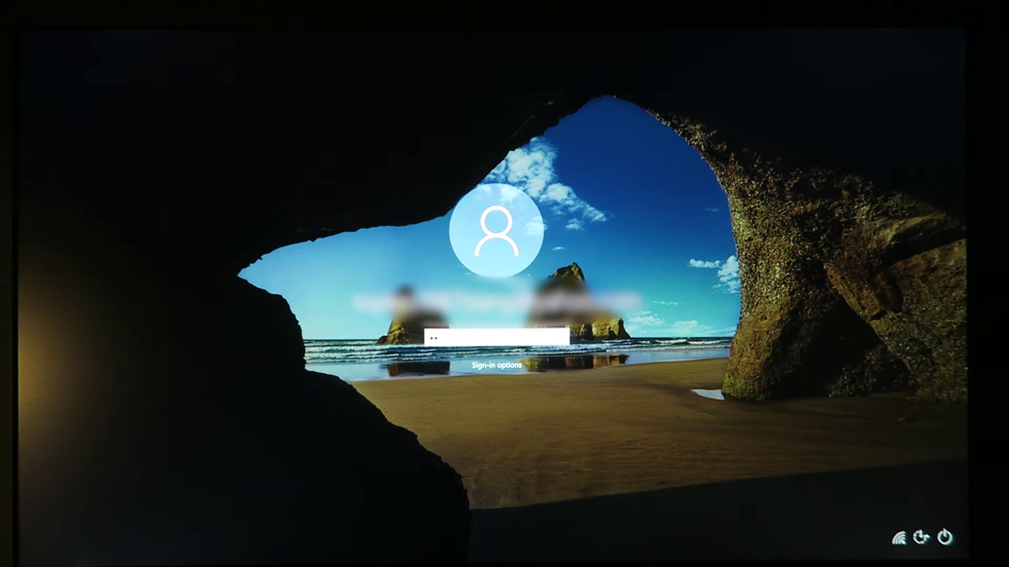
{"action": "key", "text": "Return"}
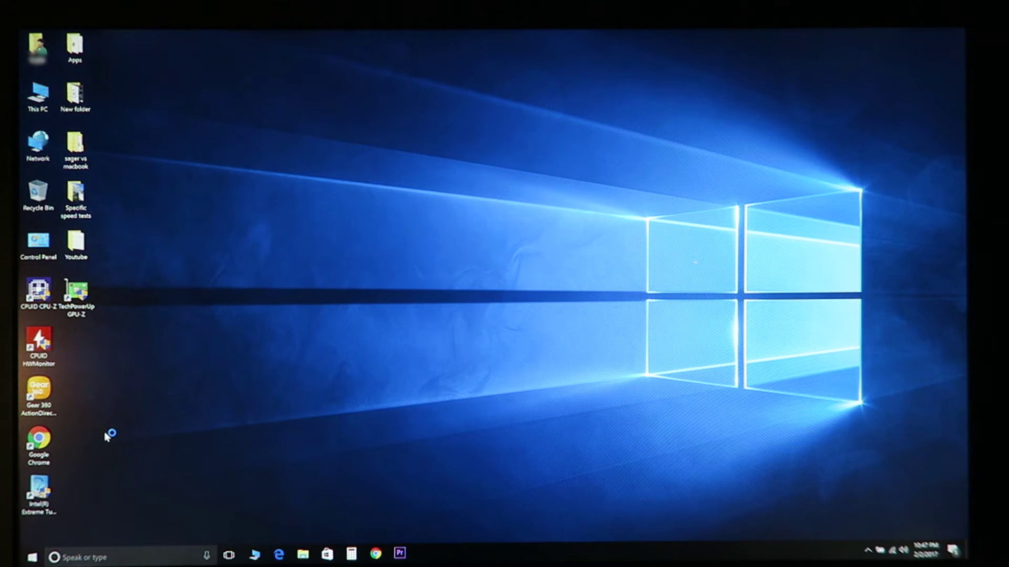
Launch CPU-Z with administrator approval and close the Steam login window
{"action": "double_click", "coordinate": [42, 295]}
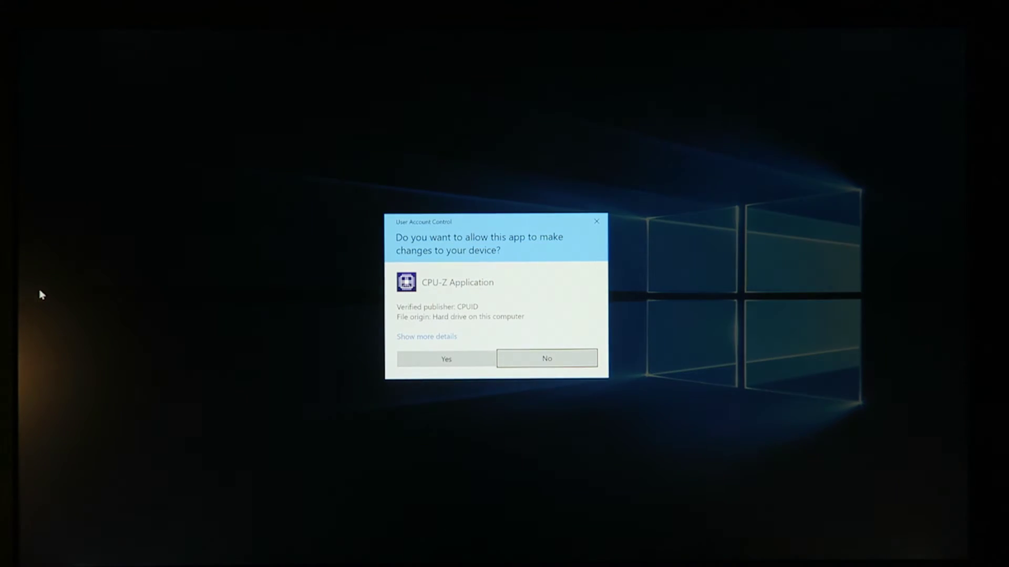
{"action": "left_click", "coordinate": [423, 360]}
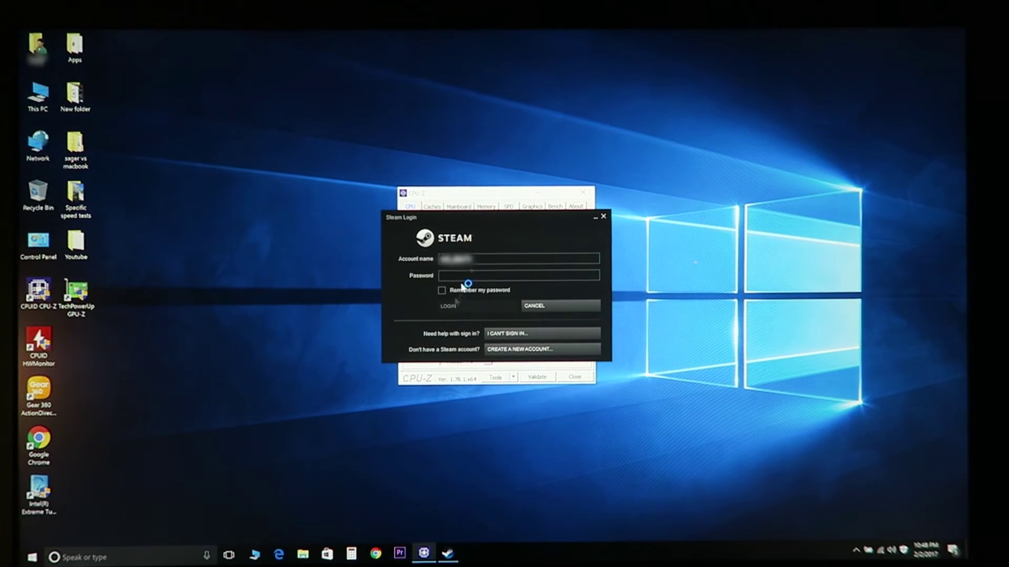
{"action": "left_click", "coordinate": [603, 216]}
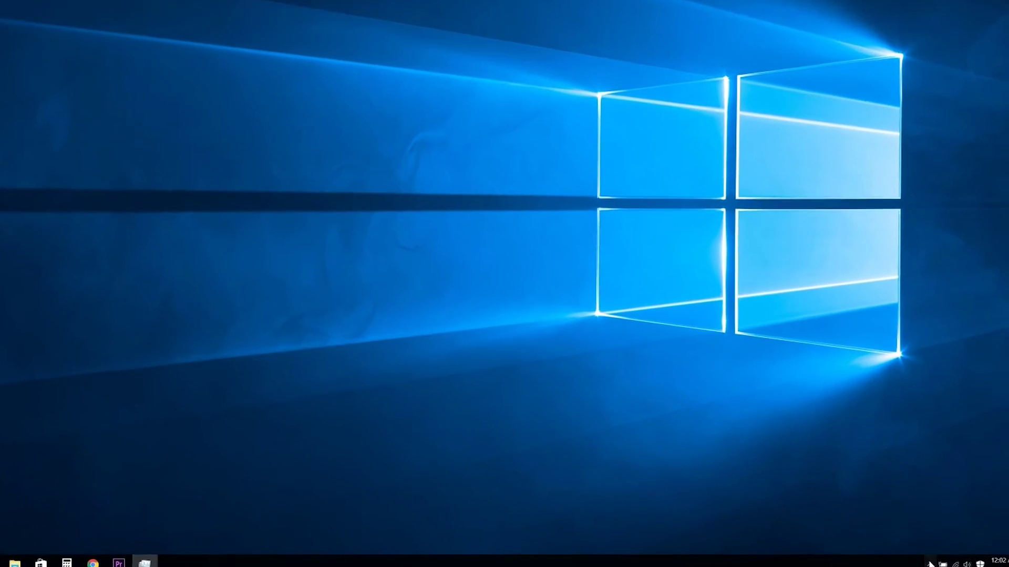
Launch Control Center from the hidden tray icons and show its GAMING page
{"action": "left_click", "coordinate": [918, 559]}
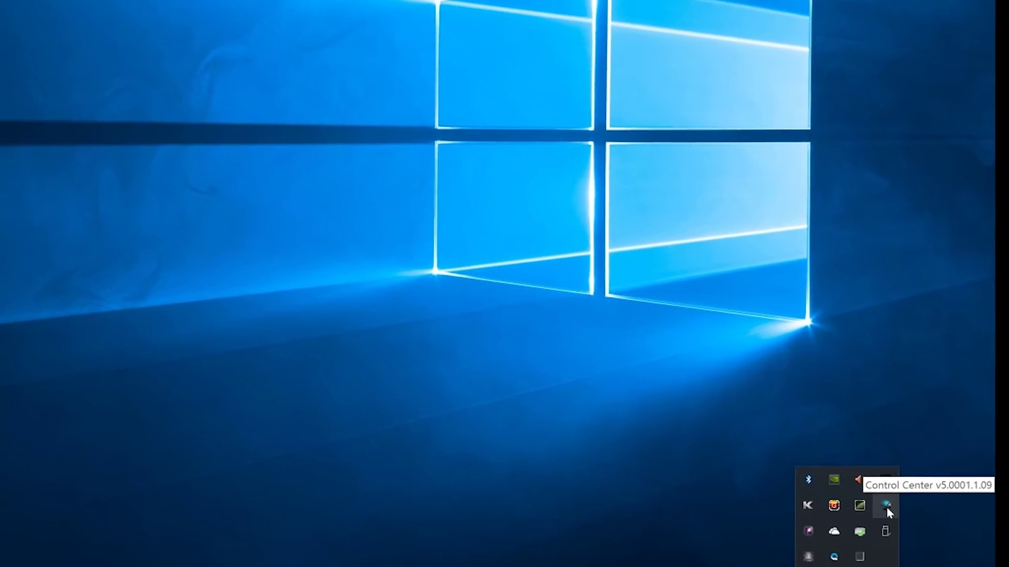
{"action": "left_click", "coordinate": [989, 565]}
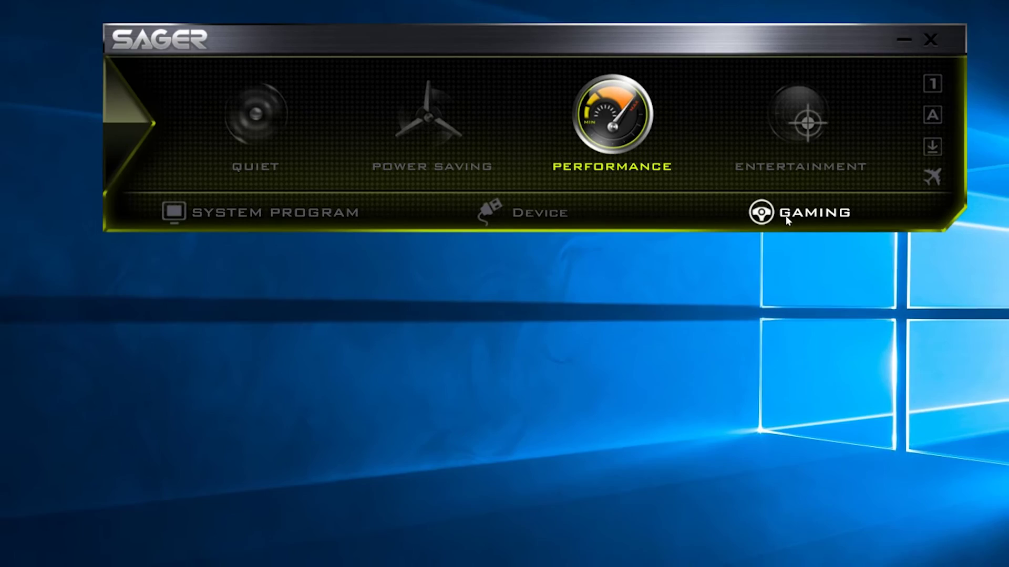
{"action": "left_click", "coordinate": [776, 197]}
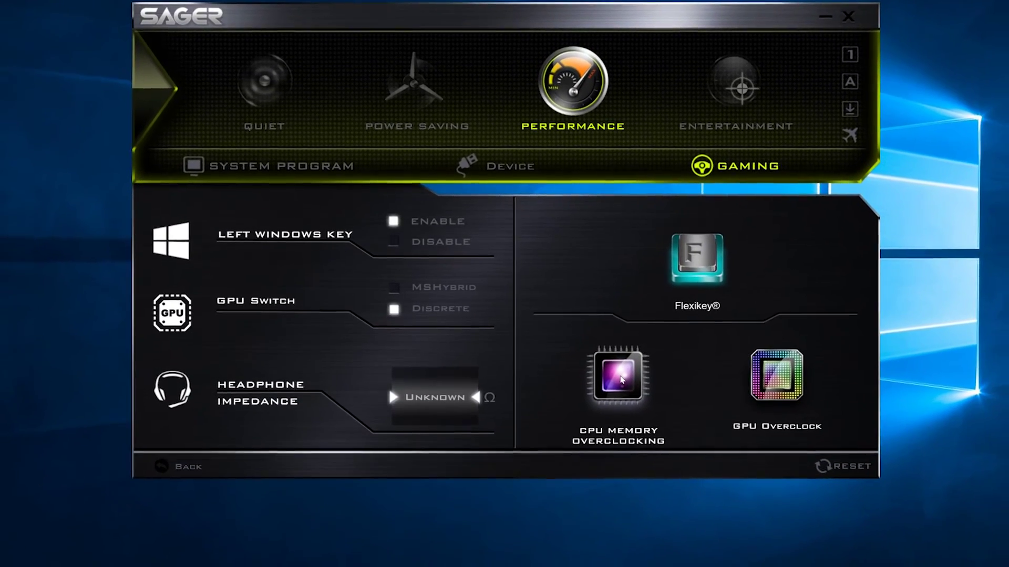
Launch CPU Memory Overclocking with admin approval and show the CPU panel at 40x ratios
{"action": "left_click", "coordinate": [621, 380]}
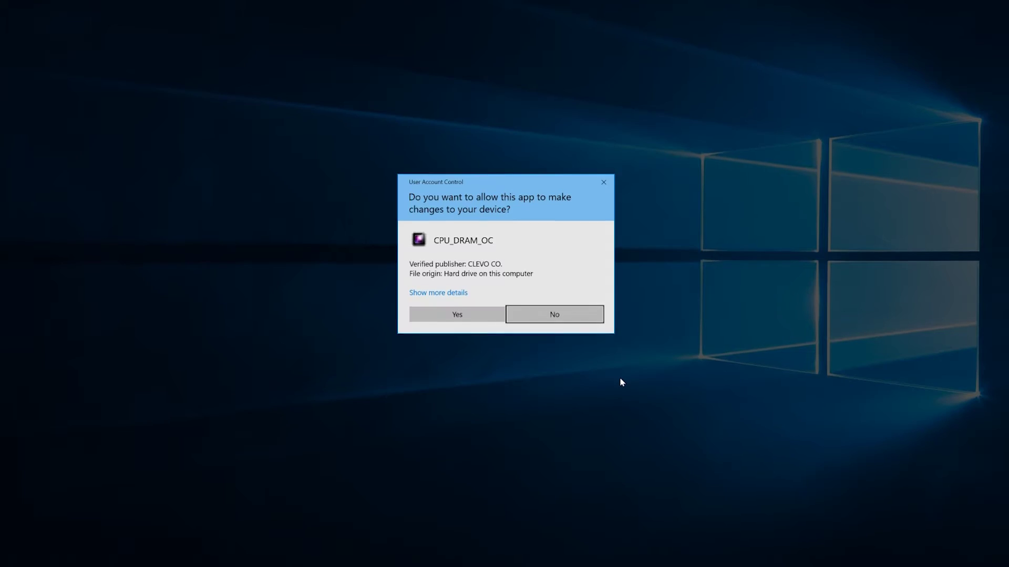
{"action": "left_click", "coordinate": [457, 319]}
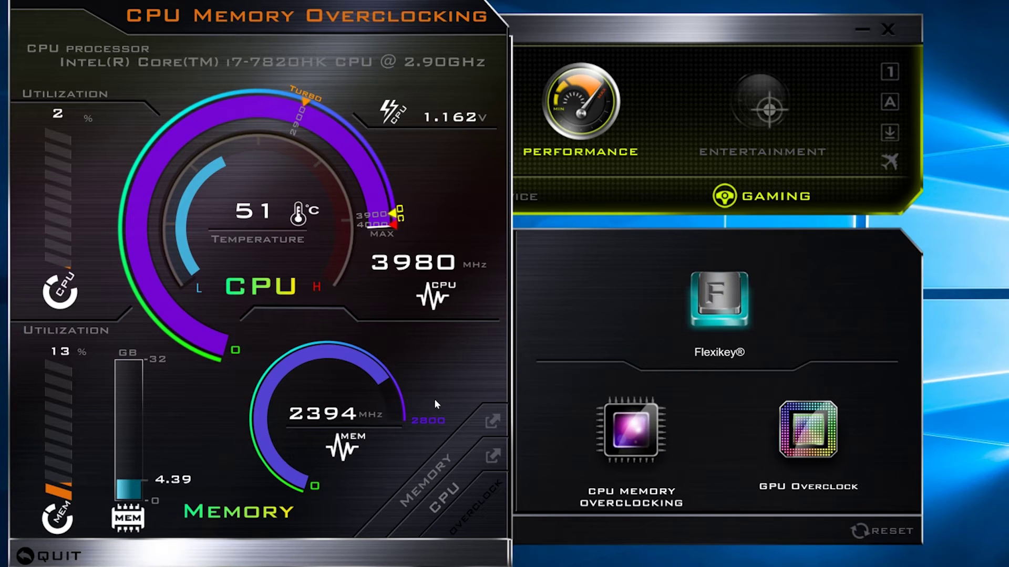
{"action": "left_click", "coordinate": [447, 498]}
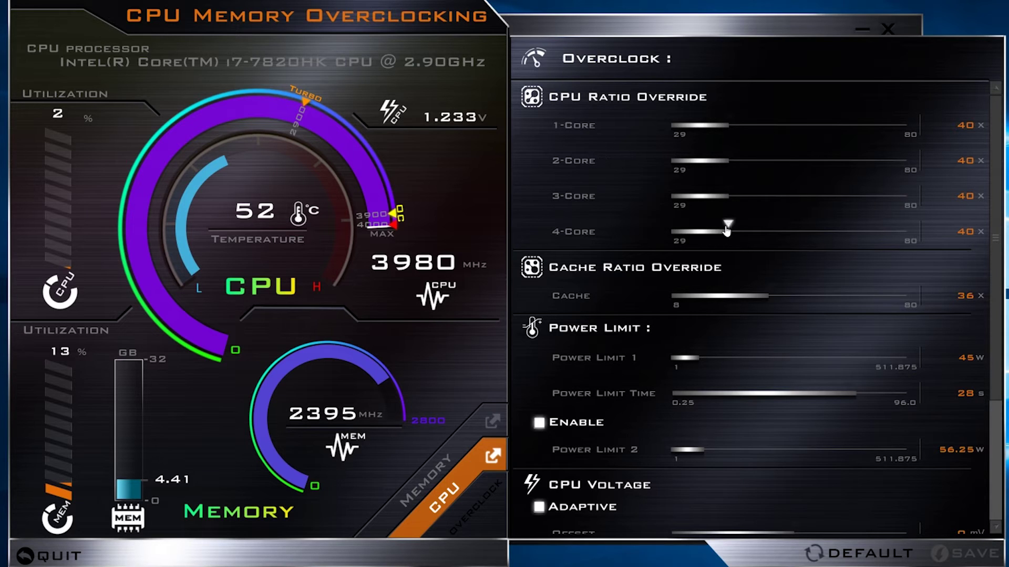
Raise the 4-core ratio slider to 44x and save, accepting the overclocking warning
{"action": "left_click_drag", "start_coordinate": [727, 227], "coordinate": [744, 228]}
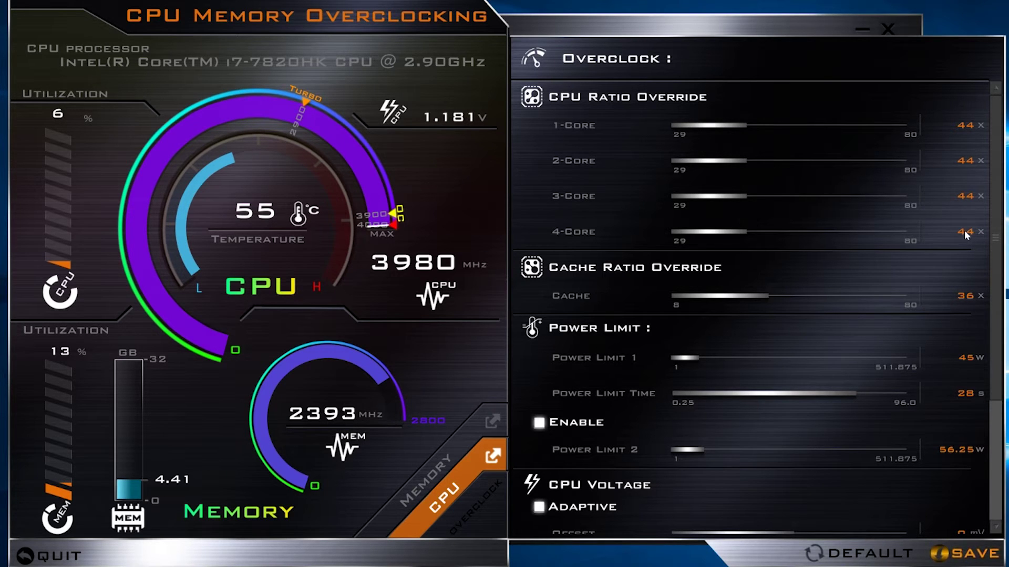
{"action": "left_click", "coordinate": [969, 558]}
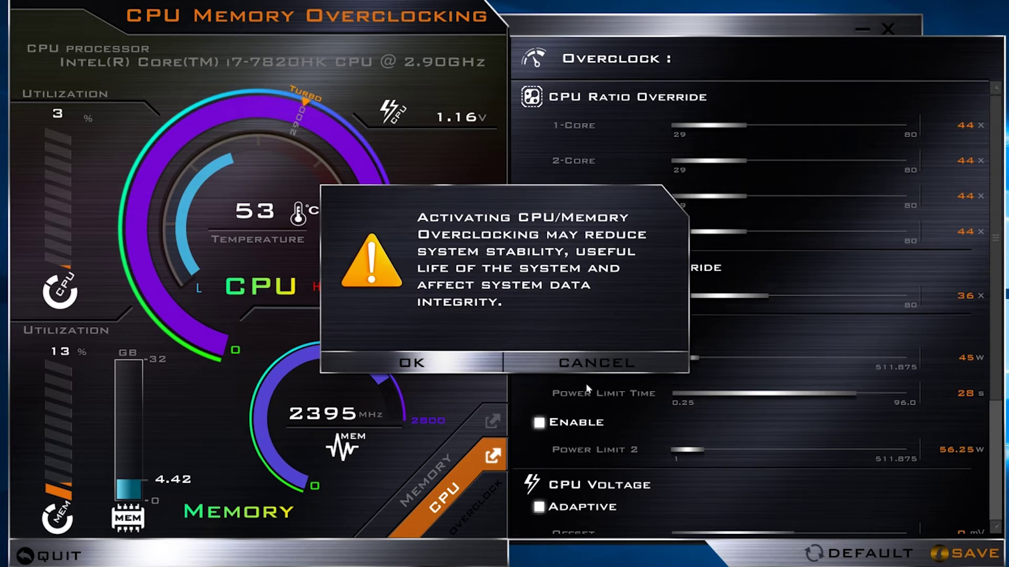
{"action": "left_click", "coordinate": [409, 363]}
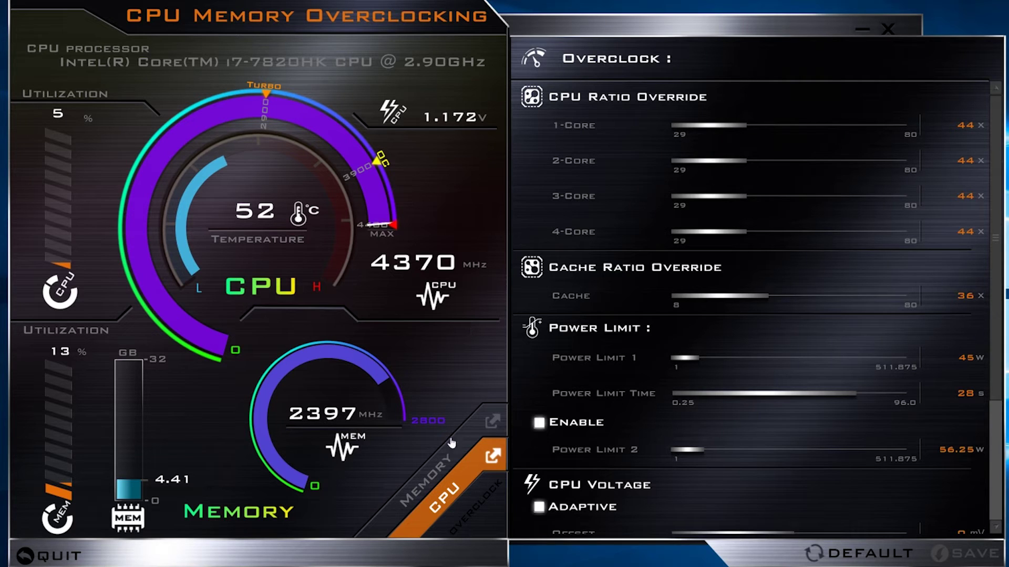
In the memory overclock settings, try the Custom and Default DIMM profiles
{"action": "left_click", "coordinate": [443, 466]}
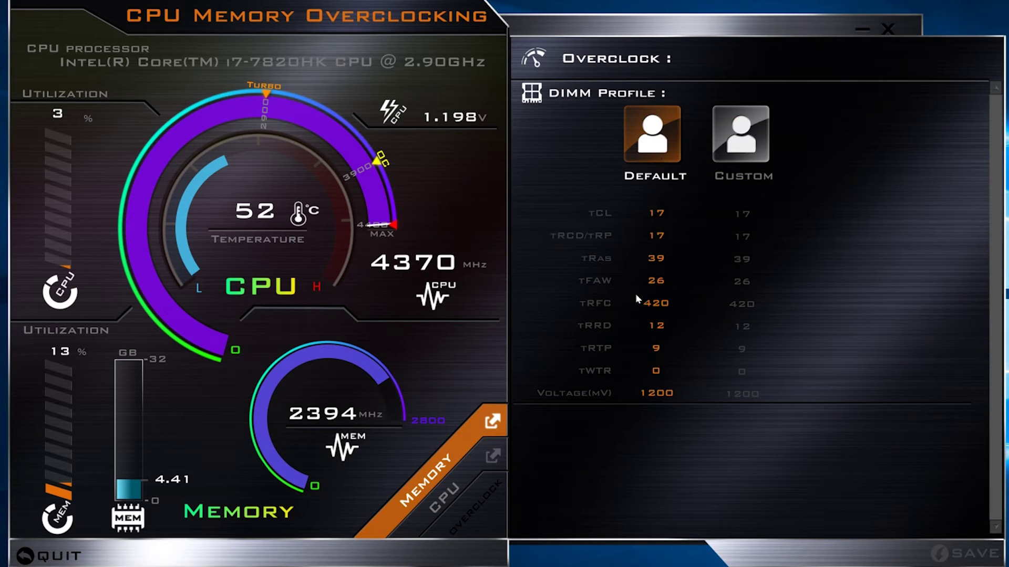
{"action": "left_click", "coordinate": [739, 143]}
{"action": "left_click", "coordinate": [739, 141]}
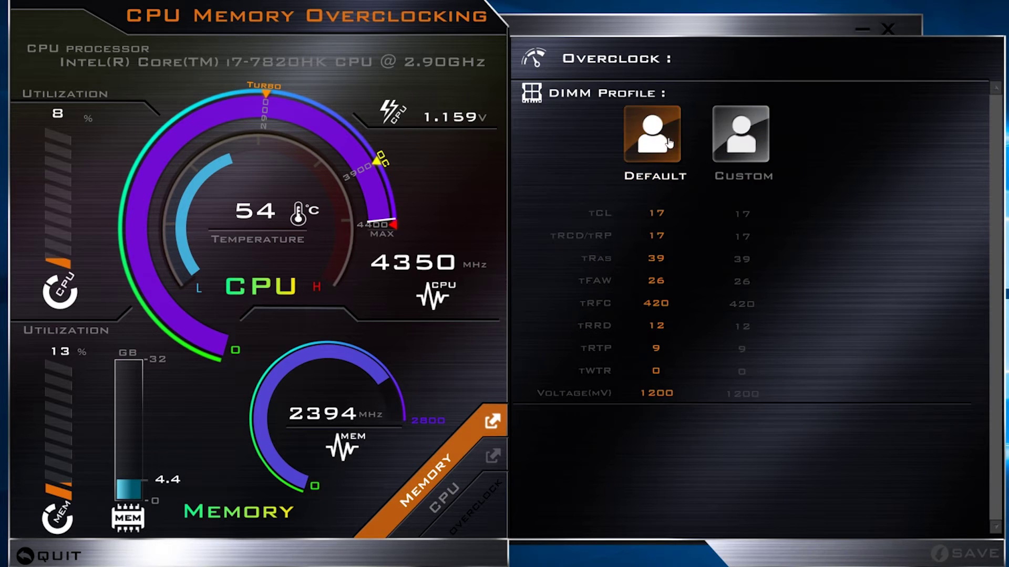
{"action": "left_click", "coordinate": [739, 140]}
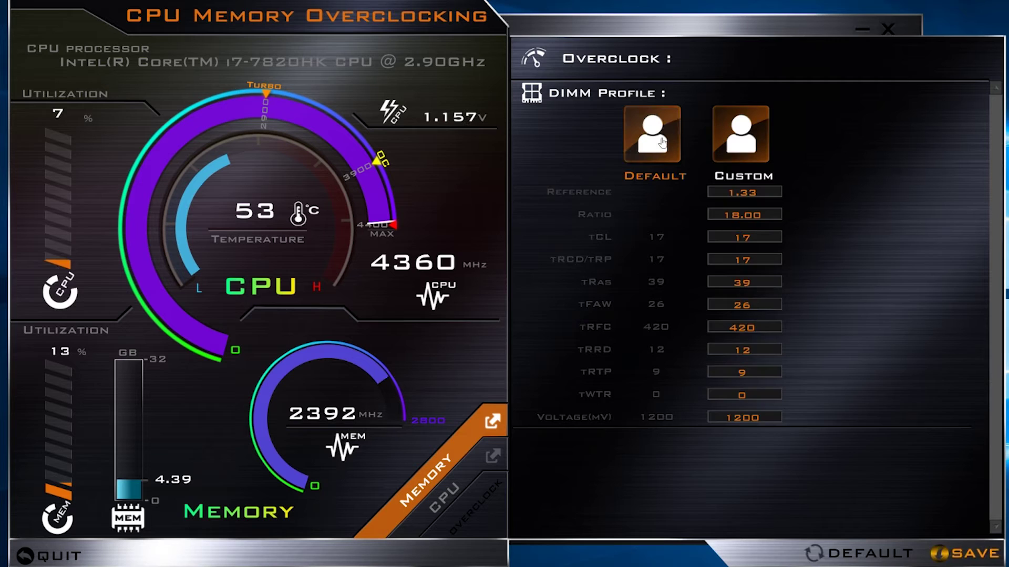
{"action": "left_click", "coordinate": [739, 140]}
Review the CPU ratio, power and voltage settings, then quit the overclocking window
{"action": "left_click", "coordinate": [443, 497]}
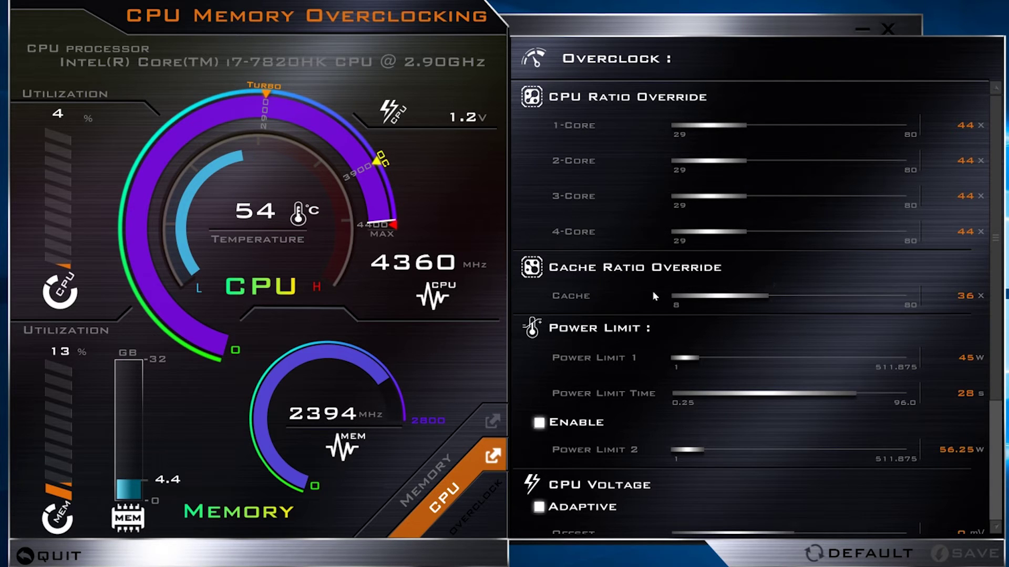
{"action": "scroll", "coordinate": [627, 351], "scroll_direction": "down", "scroll_amount": 4}
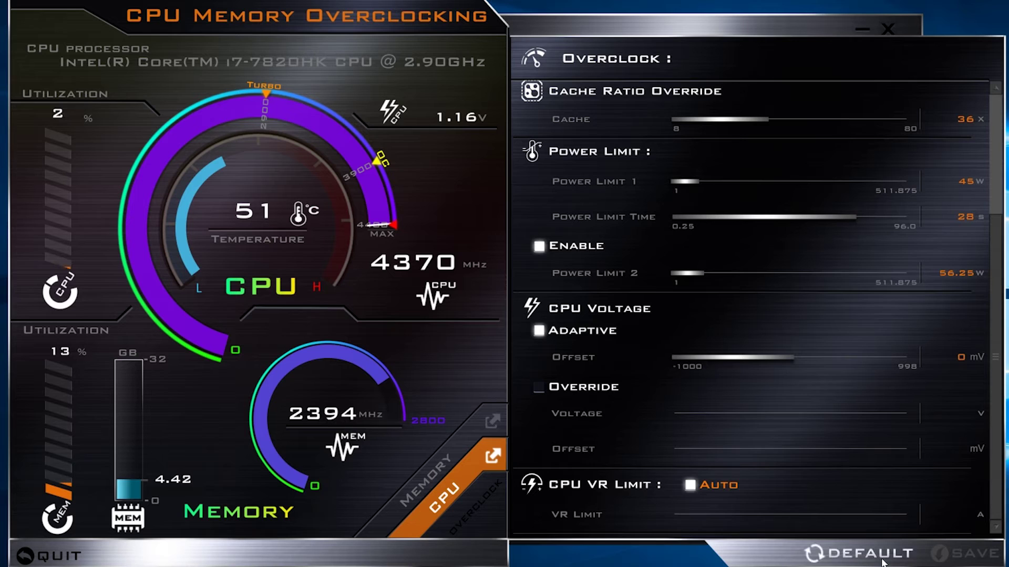
{"action": "left_click", "coordinate": [61, 557]}
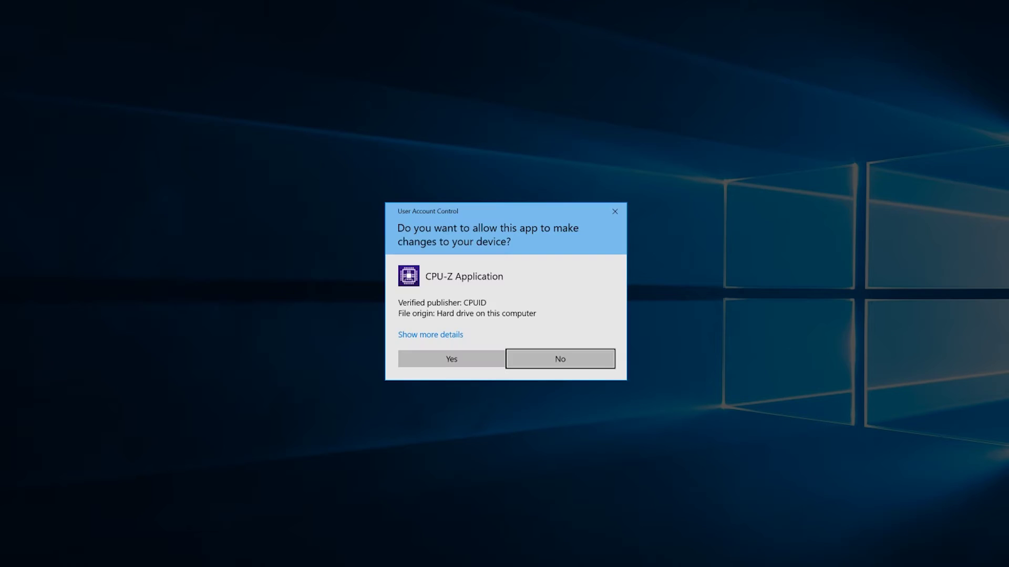
Approve the UAC prompt so CPU-Z opens showing x44.0 and about 4391 MHz
{"action": "left_click", "coordinate": [405, 361]}
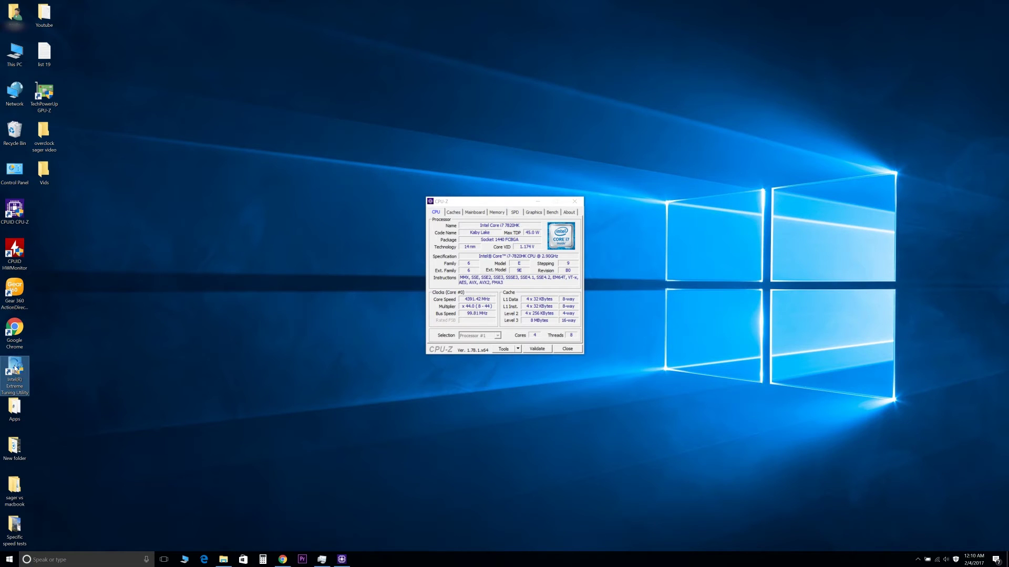
Launch Intel XTU, approve its UAC prompt, and continue past the unexpected-exit error
{"action": "double_click", "coordinate": [15, 369]}
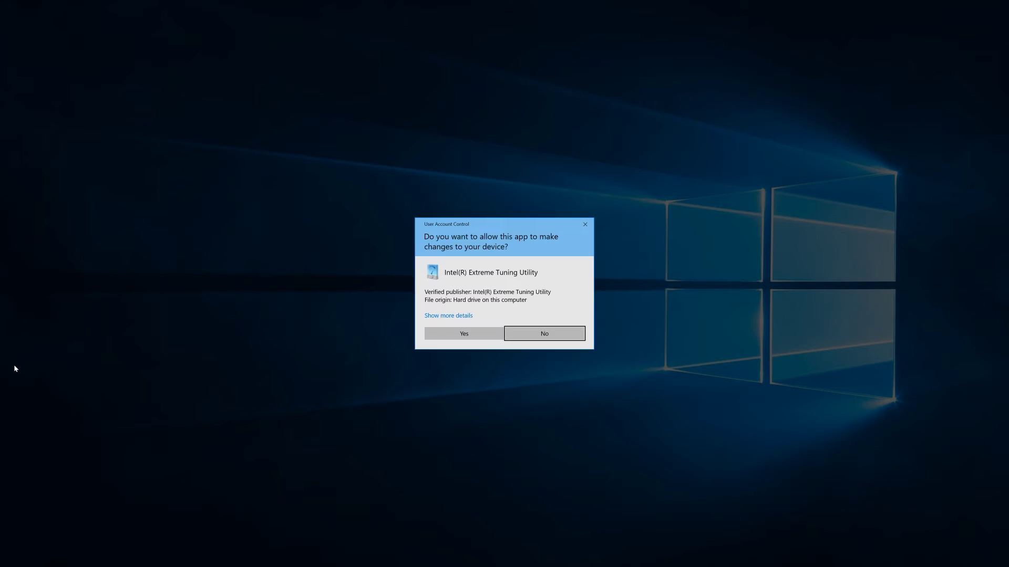
{"action": "left_click", "coordinate": [450, 336]}
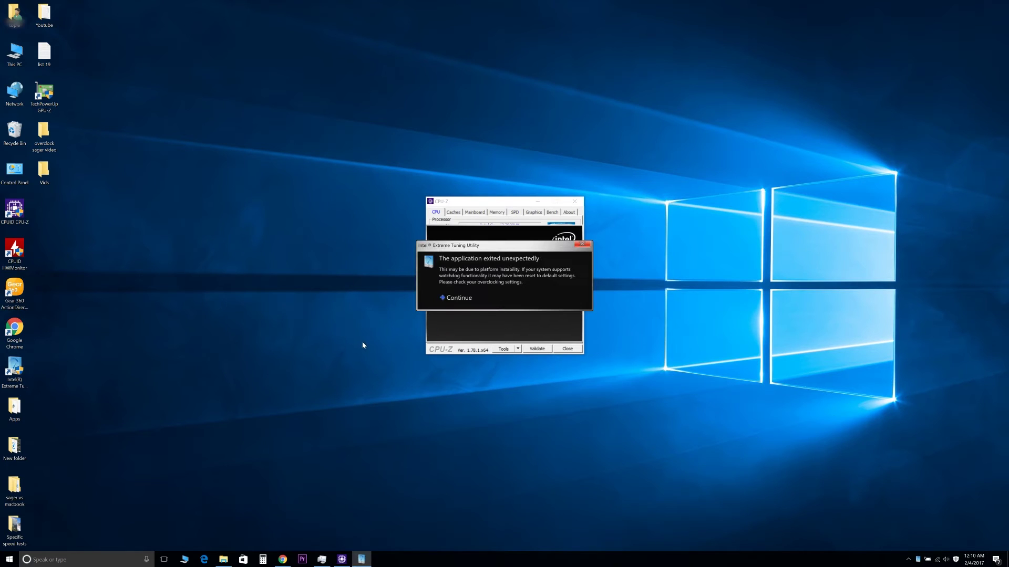
{"action": "left_click", "coordinate": [459, 299]}
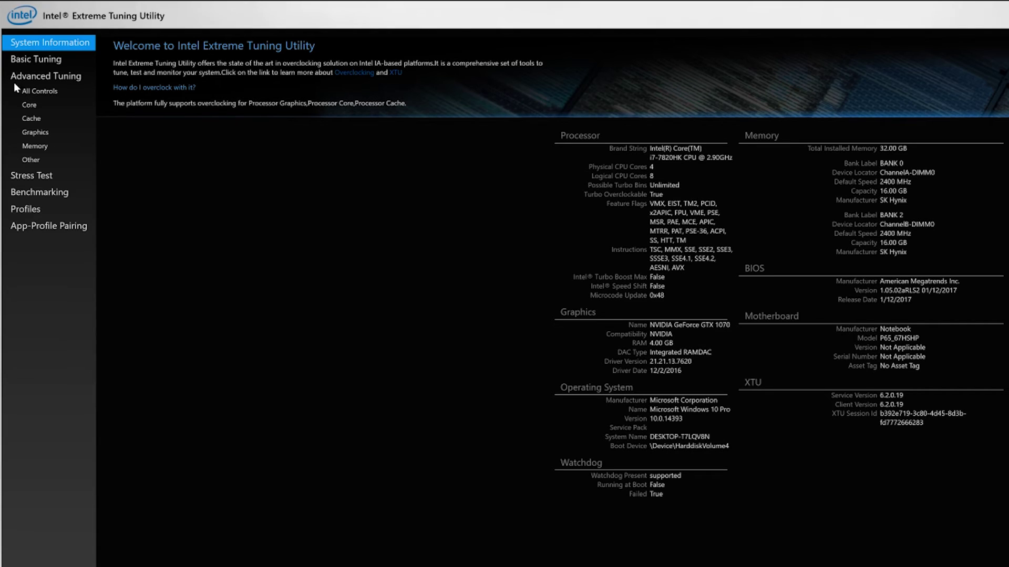
On Basic Tuning, accept the overclocking warning and lower the processor core ratio from 44x to 40x
{"action": "left_click", "coordinate": [36, 66]}
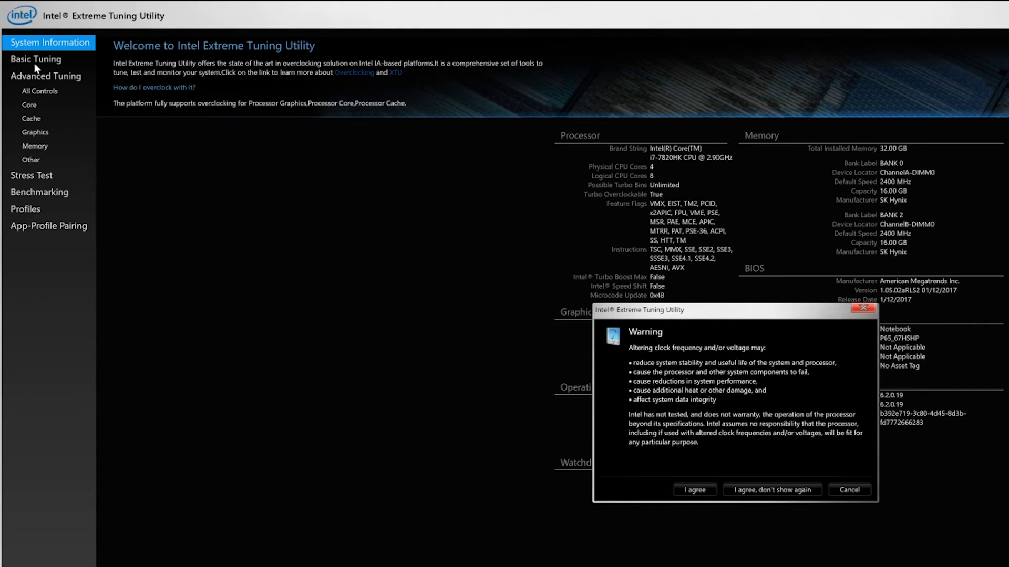
{"action": "left_click", "coordinate": [695, 490]}
{"action": "mouse_move", "coordinate": [431, 277]}
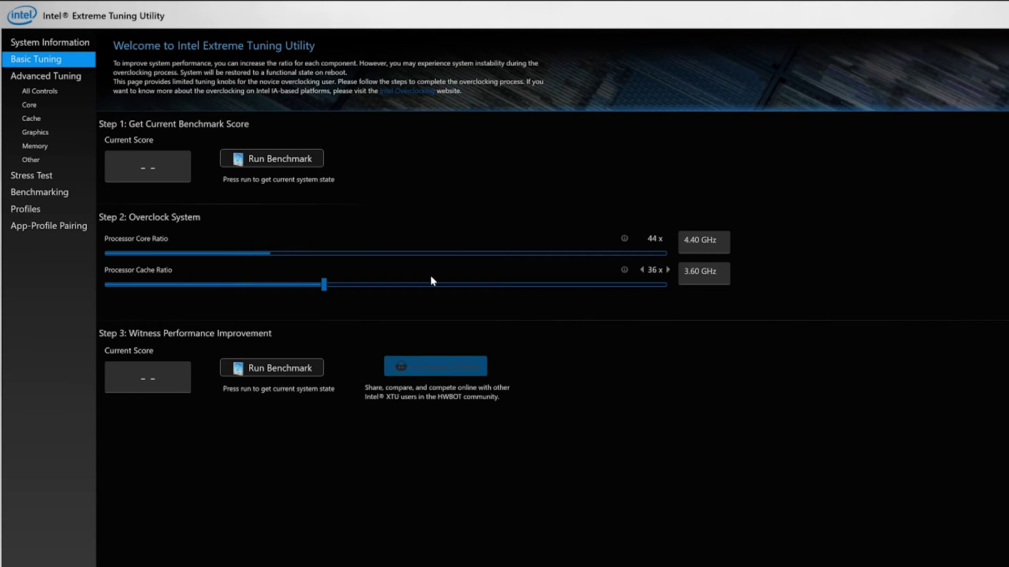
{"action": "mouse_move", "coordinate": [633, 246]}
{"action": "left_click_drag", "start_coordinate": [271, 255], "coordinate": [241, 267]}
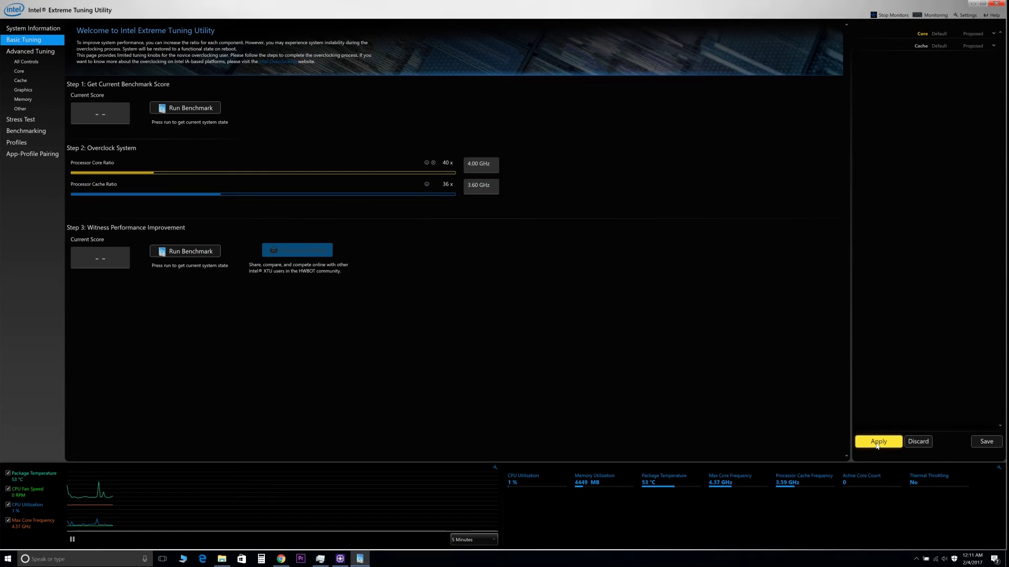
Apply the 40x core ratio so CPU-Z reports about 3991 MHz at x40.0
{"action": "left_click", "coordinate": [877, 443]}
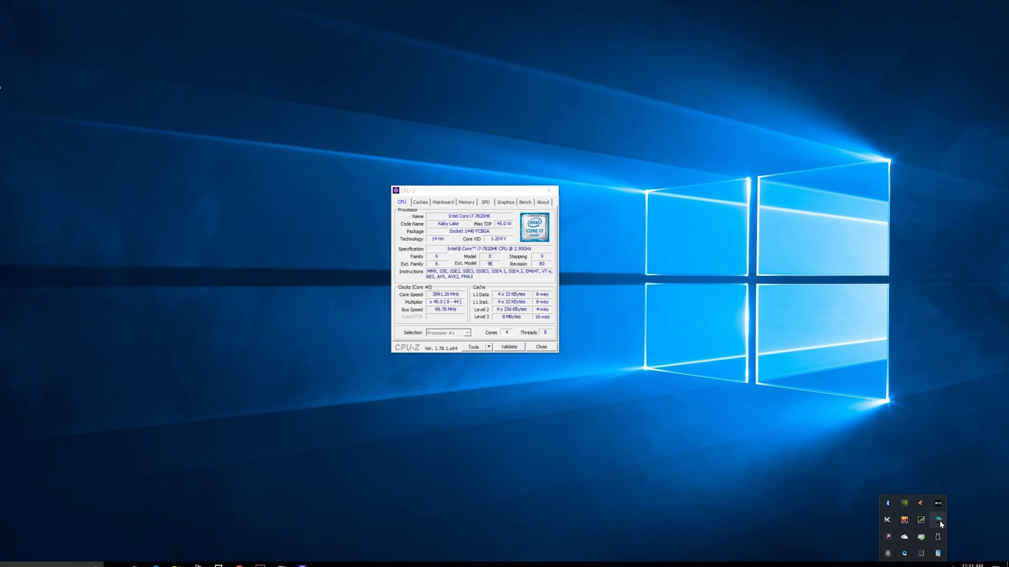
In Sager Control Center's Gaming panel, view the CPU overclocking monitor's 4000 MHz maximum, then return
{"action": "left_click", "coordinate": [938, 520]}
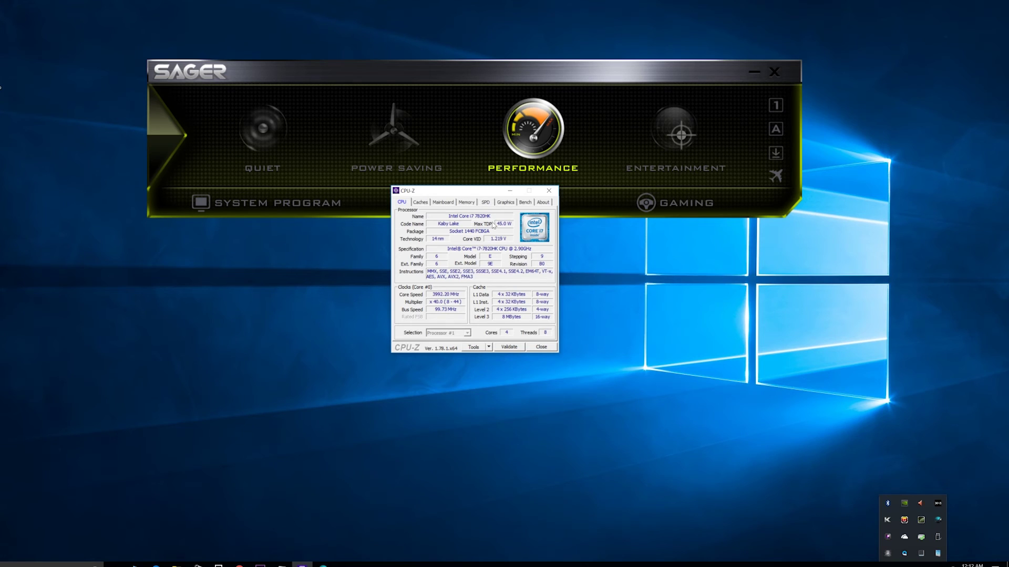
{"action": "left_click_drag", "start_coordinate": [482, 191], "coordinate": [418, 285]}
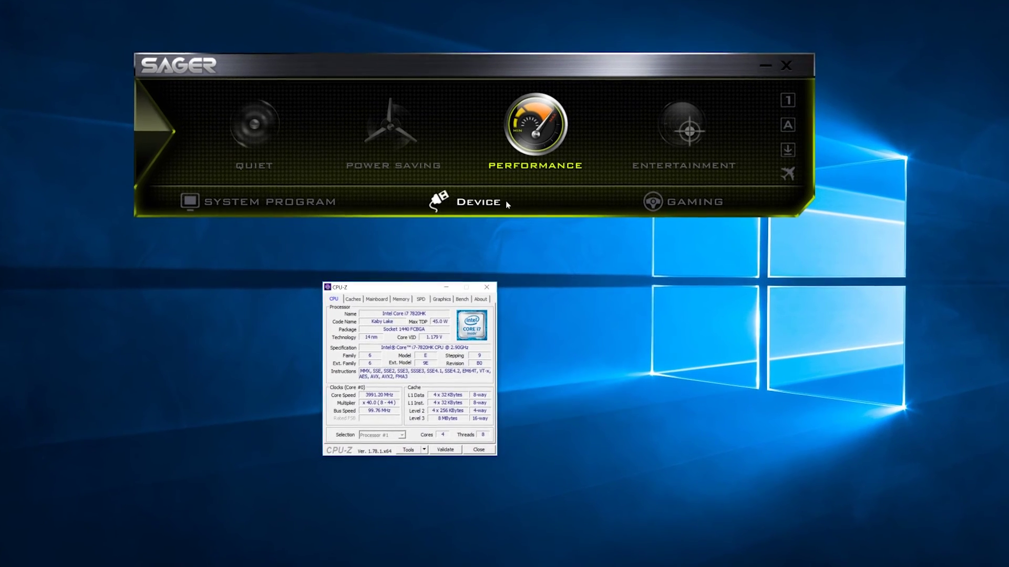
{"action": "left_click", "coordinate": [693, 201]}
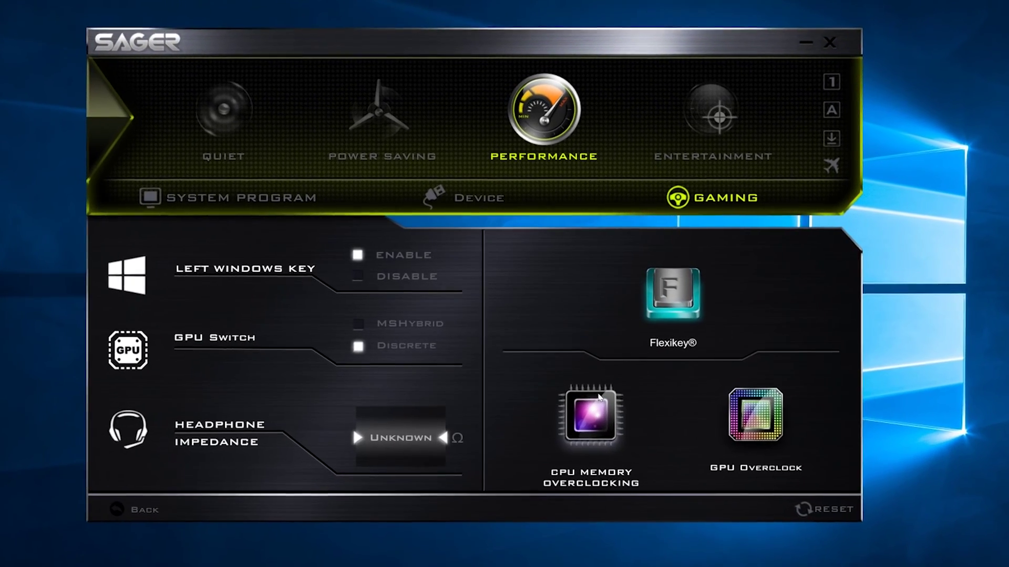
{"action": "left_click", "coordinate": [599, 396]}
{"action": "left_click", "coordinate": [440, 361]}
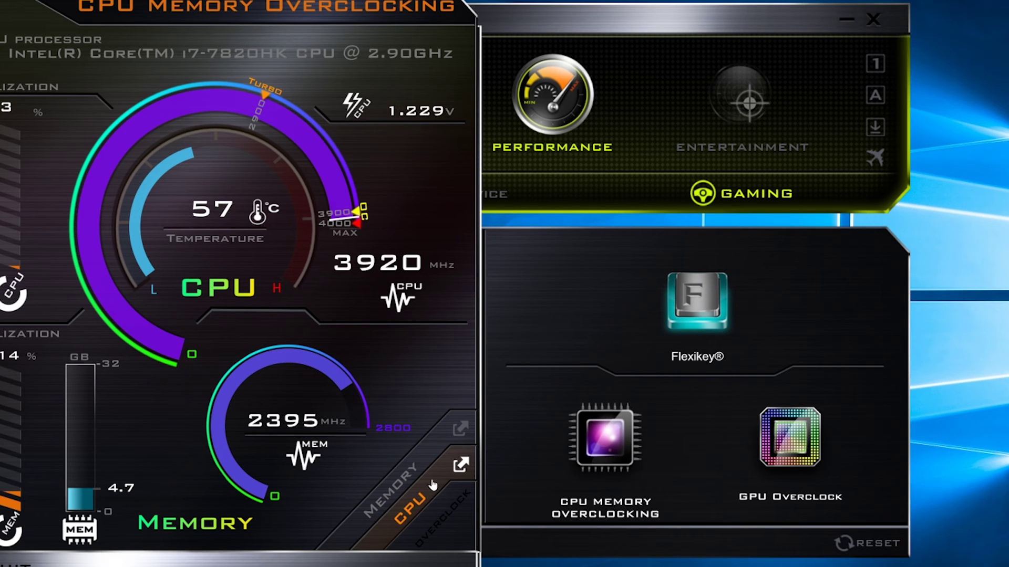
{"action": "left_click", "coordinate": [847, 20]}
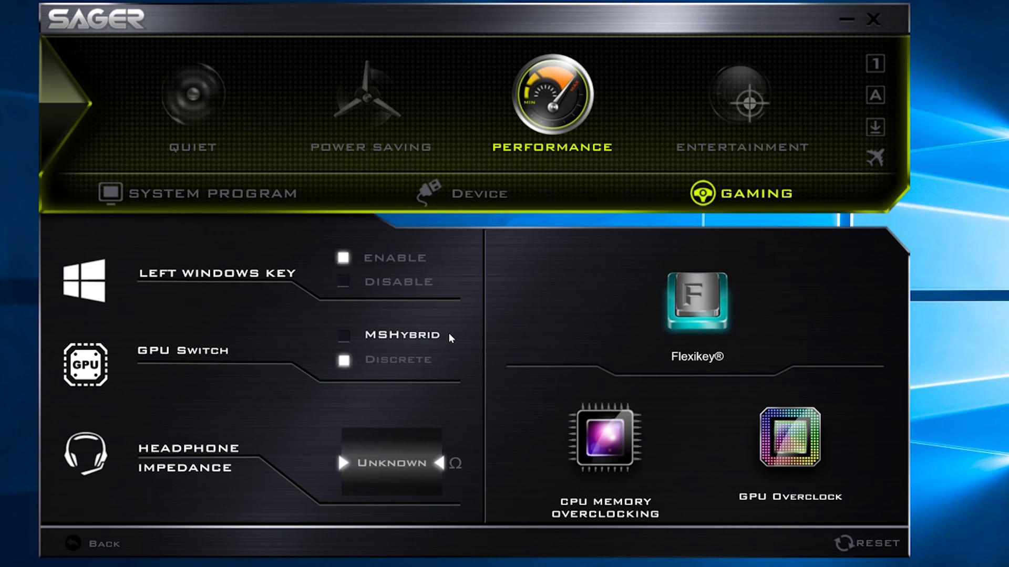
{"action": "left_click", "coordinate": [776, 444]}
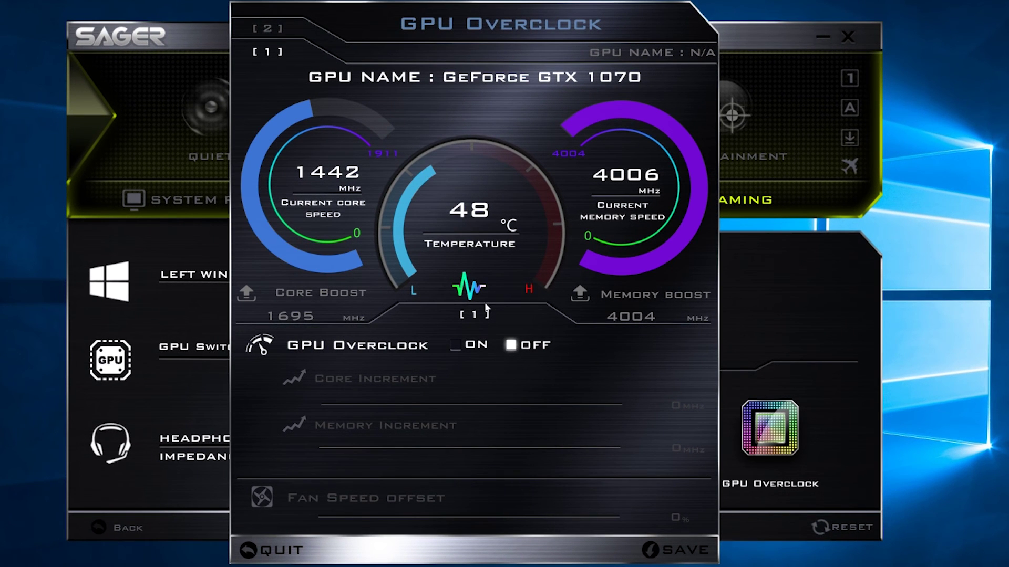
{"action": "left_click", "coordinate": [456, 345]}
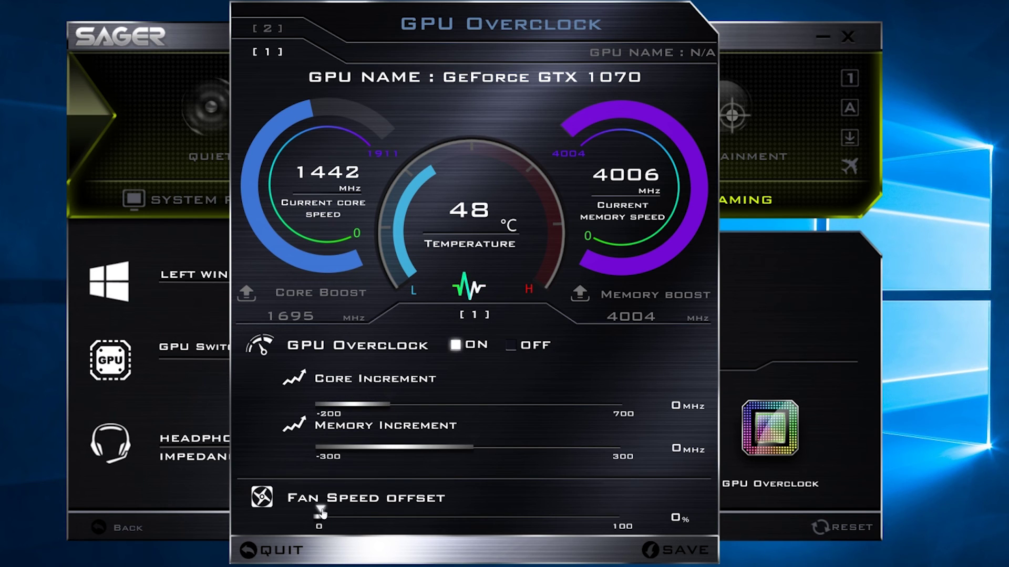
{"action": "left_click_drag", "start_coordinate": [321, 511], "coordinate": [612, 514]}
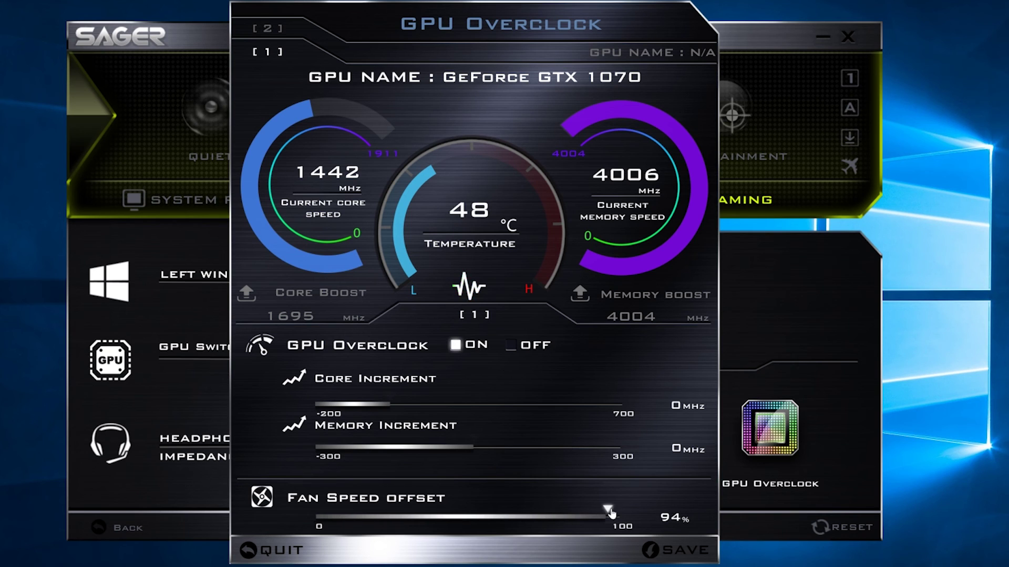
{"action": "left_click", "coordinate": [688, 551]}
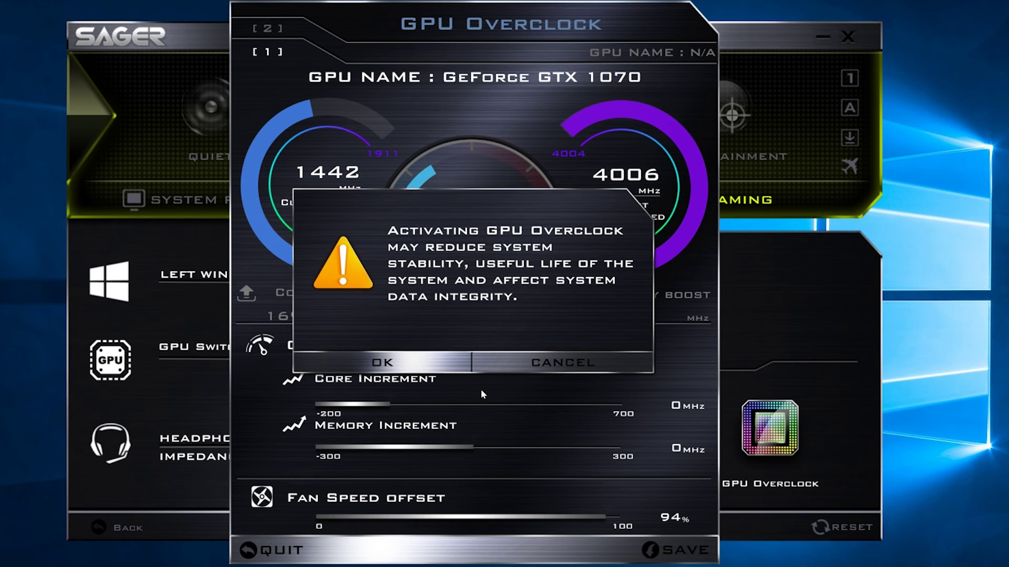
{"action": "left_click", "coordinate": [407, 361]}
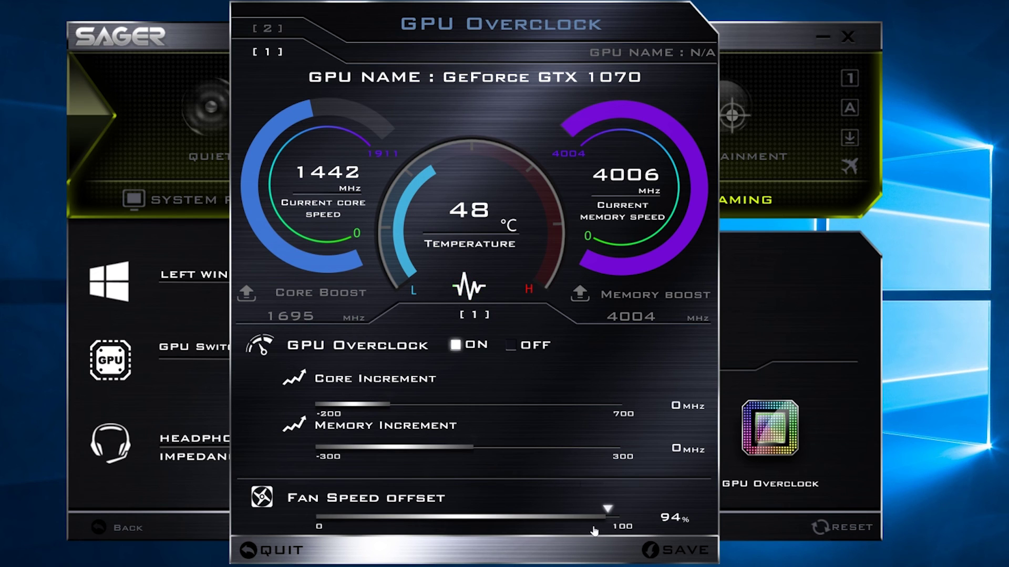
{"action": "left_click_drag", "start_coordinate": [609, 514], "coordinate": [320, 519]}
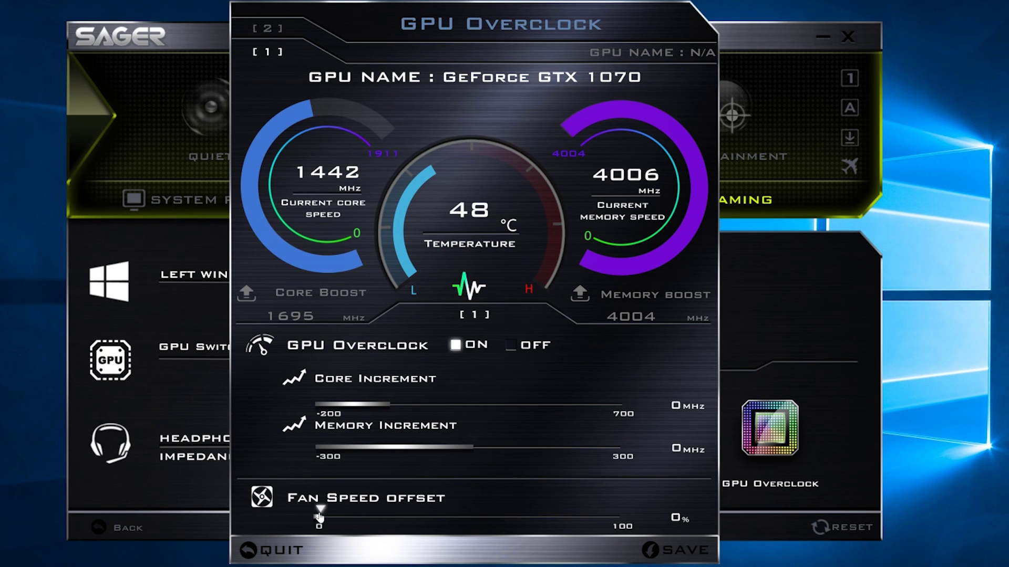
{"action": "left_click", "coordinate": [511, 347]}
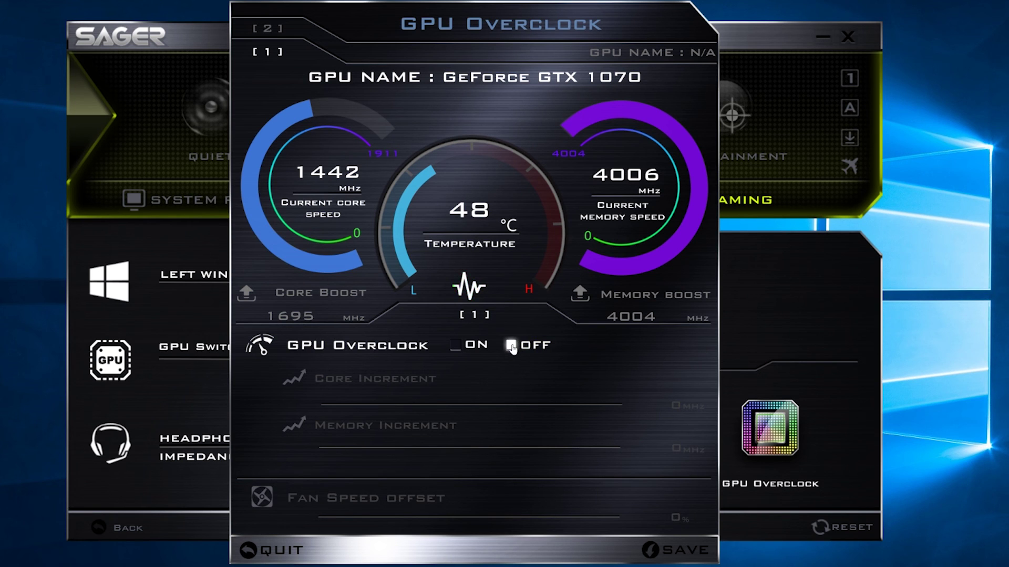
{"action": "left_click", "coordinate": [283, 552]}
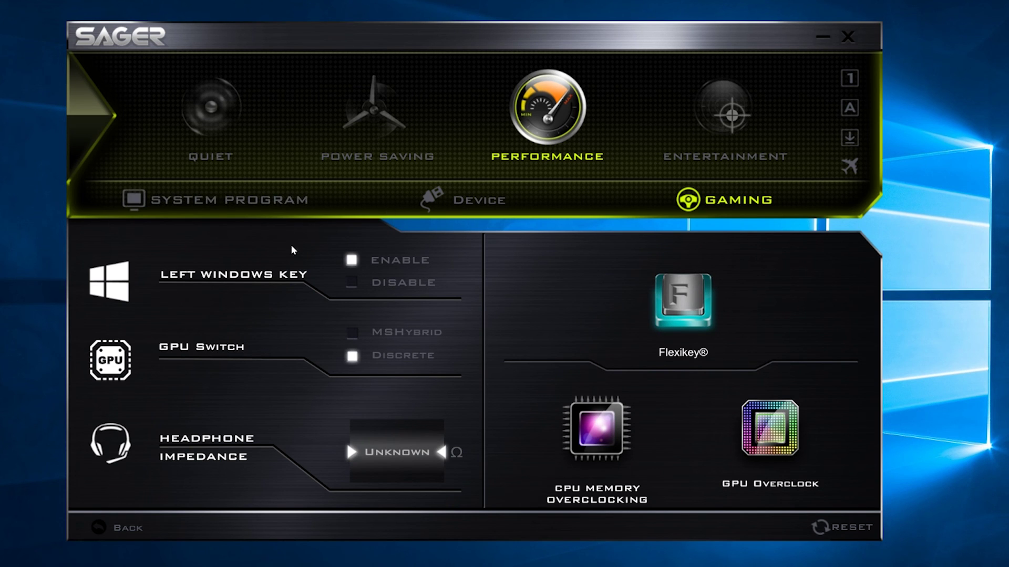
On the System Program page, try Maximum and Custom fan speed, then settle on Automatic
{"action": "left_click", "coordinate": [248, 204]}
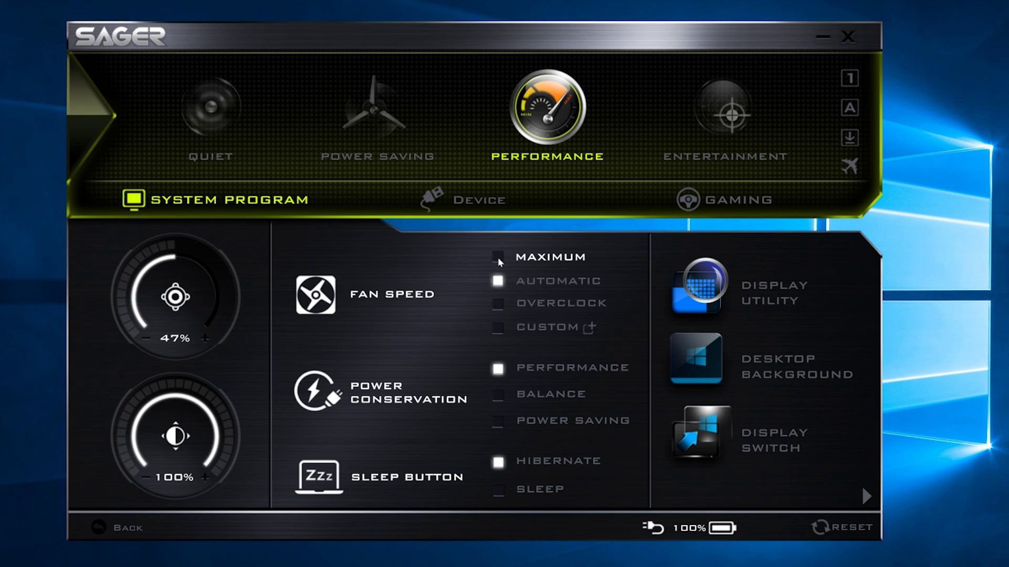
{"action": "left_click", "coordinate": [496, 257]}
{"action": "left_click", "coordinate": [498, 328]}
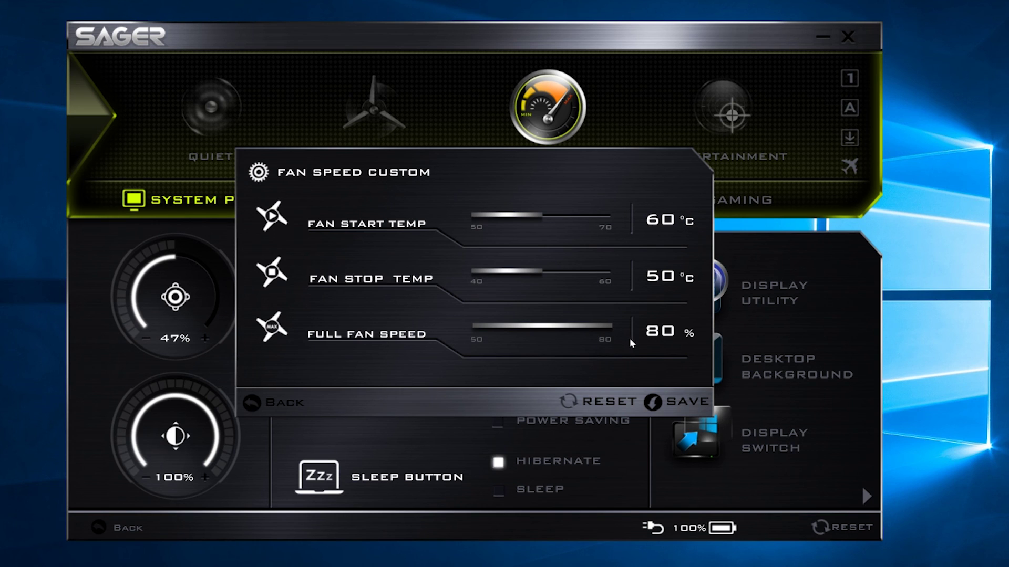
{"action": "left_click", "coordinate": [298, 403]}
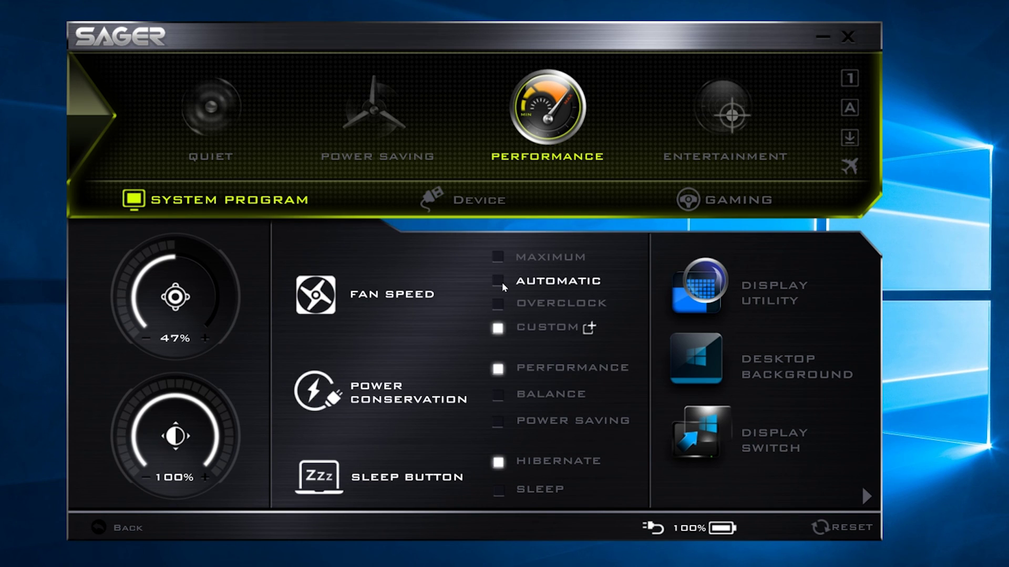
{"action": "left_click", "coordinate": [501, 282]}
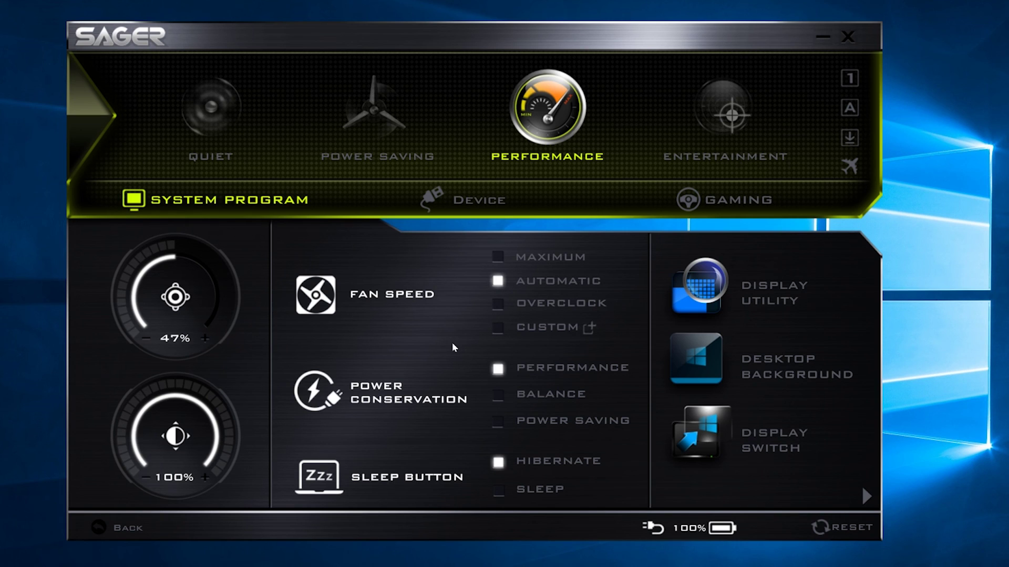